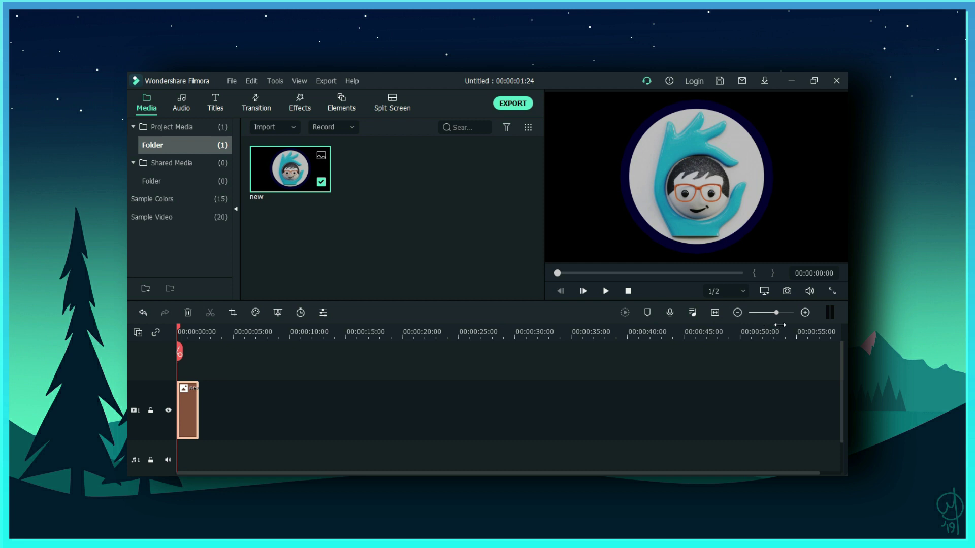
Add the White sample colour on a track above the logo clip and trim it to the logo clip's length.
{"action": "left_click_drag", "start_coordinate": [778, 314], "coordinate": [780, 314]}
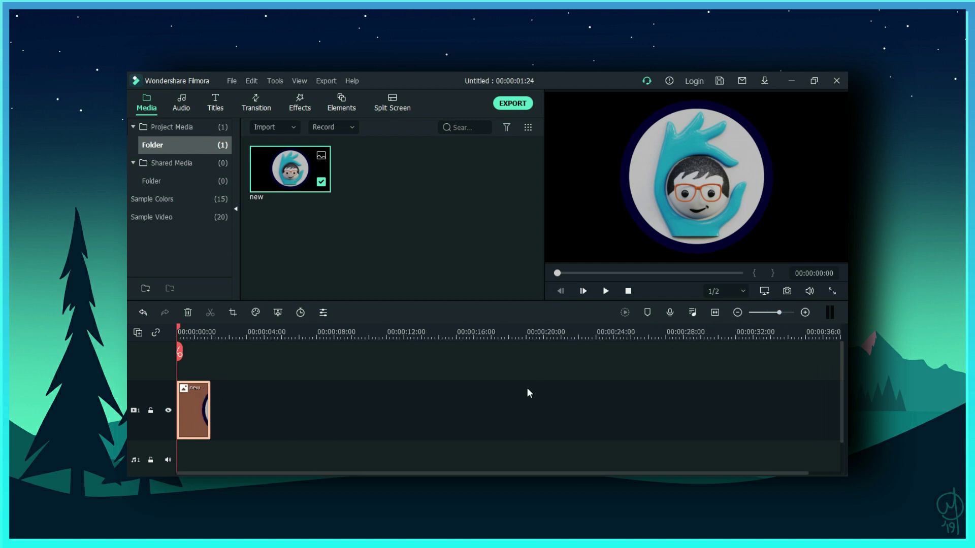
{"action": "left_click", "coordinate": [170, 198]}
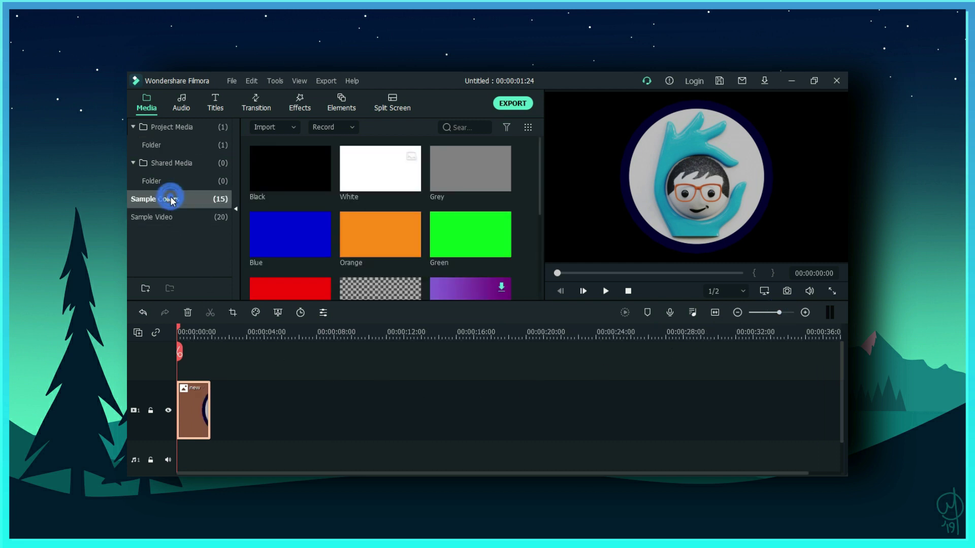
{"action": "left_click_drag", "start_coordinate": [365, 178], "coordinate": [179, 357]}
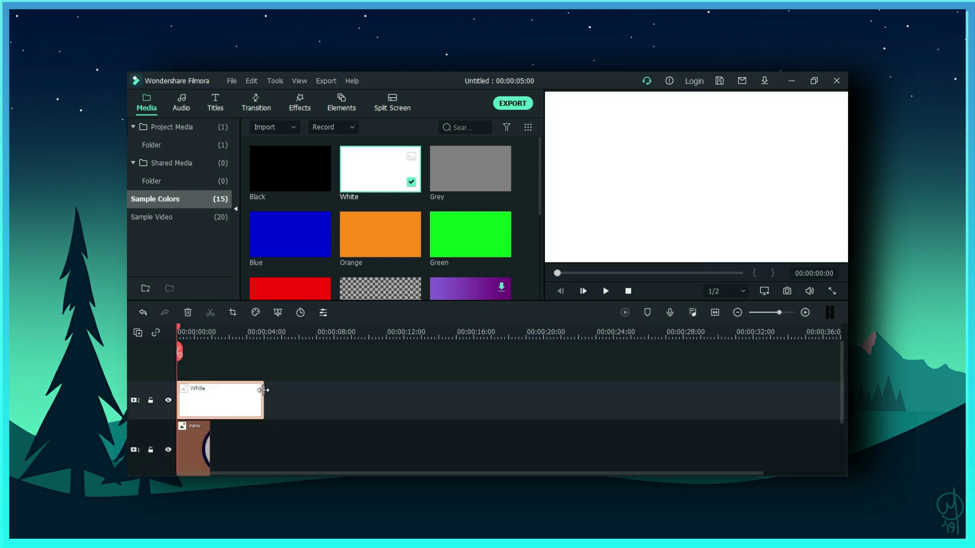
{"action": "left_click_drag", "start_coordinate": [263, 381], "coordinate": [212, 374]}
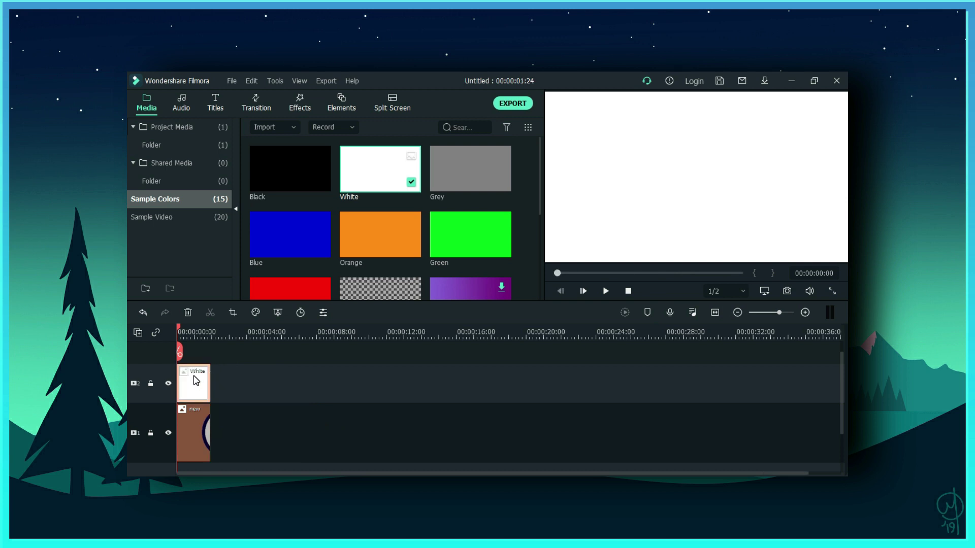
Shrink the White clip to about 21.66% scale and rotate it to about 131.85 degrees.
{"action": "right_click", "coordinate": [196, 381]}
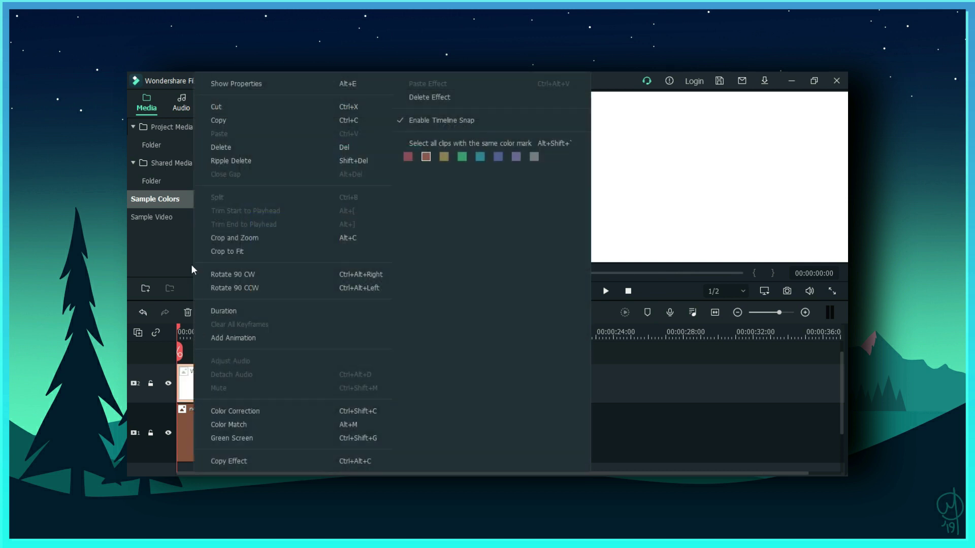
{"action": "left_click", "coordinate": [233, 84]}
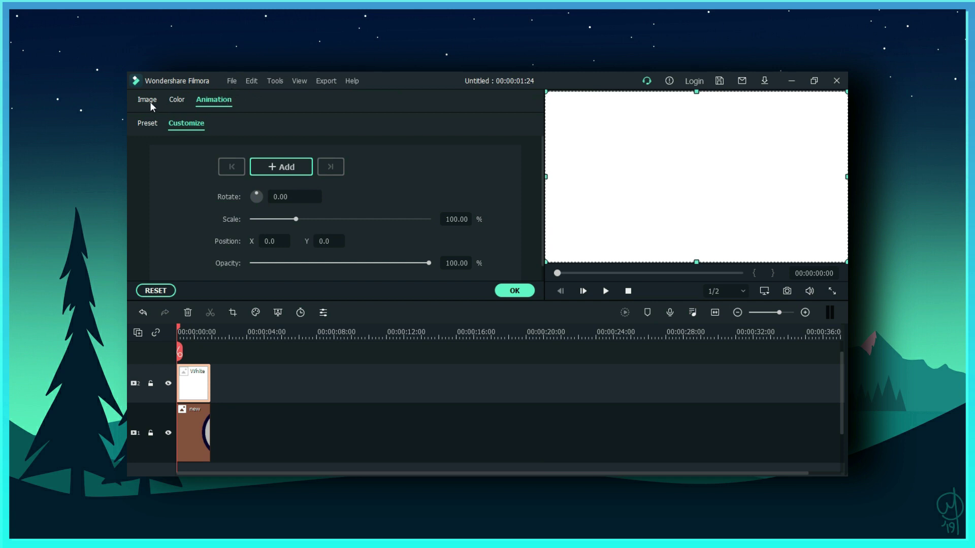
{"action": "left_click", "coordinate": [150, 101]}
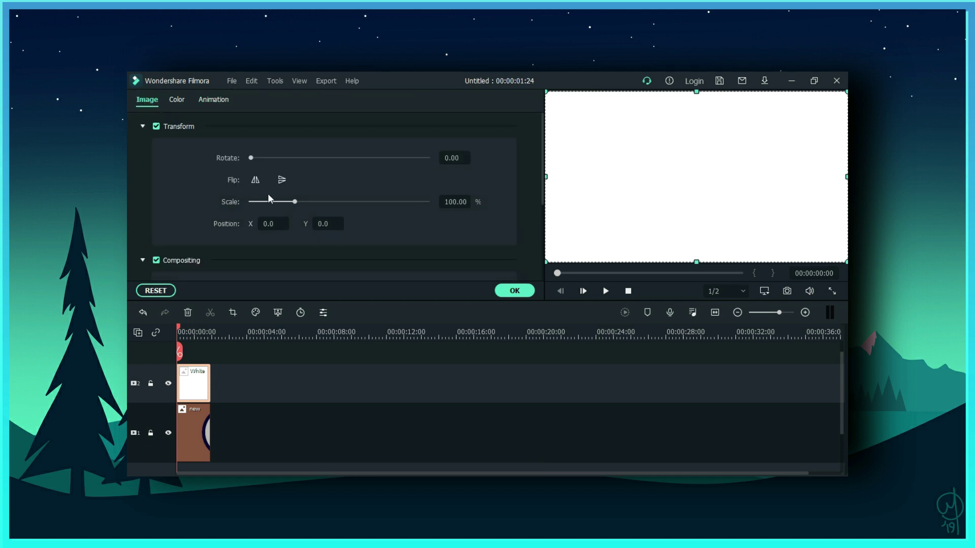
{"action": "left_click_drag", "start_coordinate": [294, 202], "coordinate": [260, 205]}
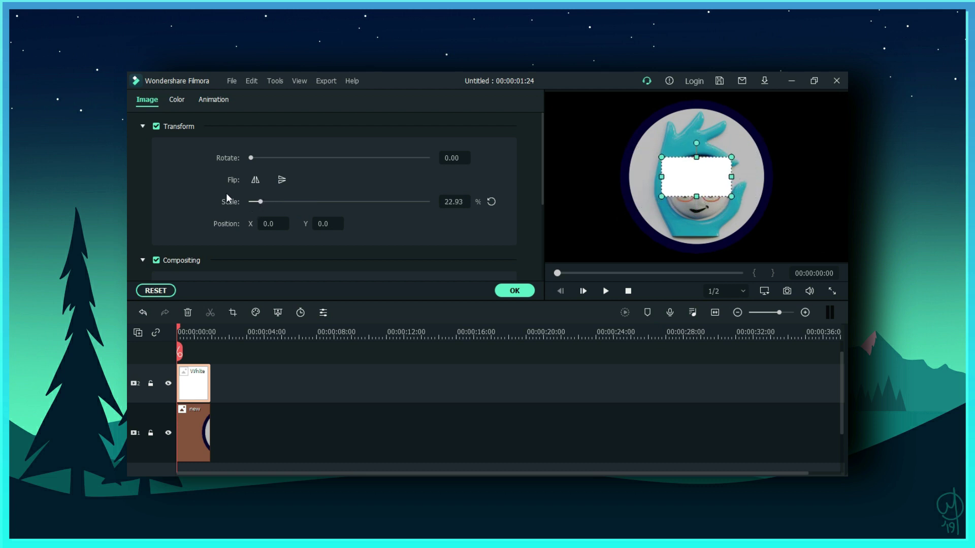
{"action": "left_click_drag", "start_coordinate": [246, 158], "coordinate": [315, 148]}
{"action": "left_click_drag", "start_coordinate": [263, 201], "coordinate": [260, 200]}
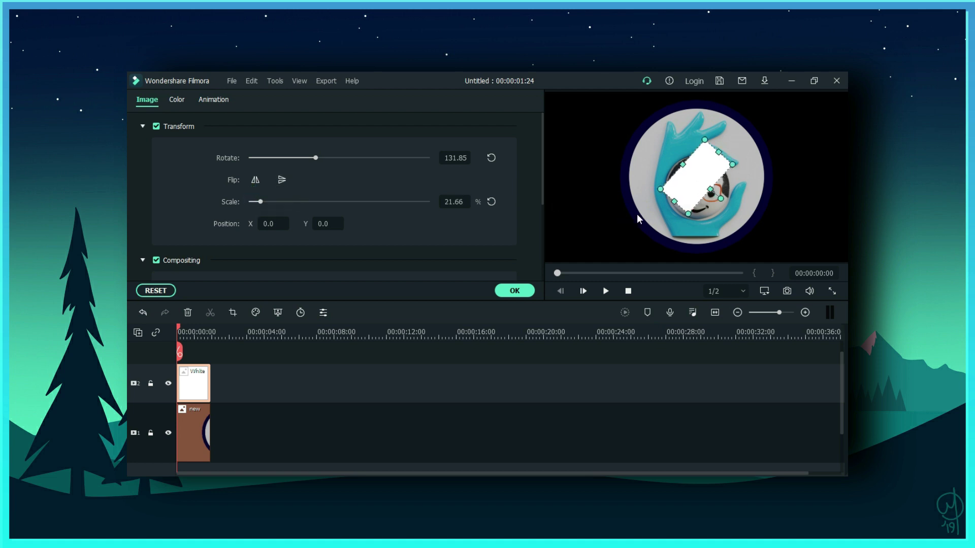
Stretch the rotated white shape into a diagonal strip across the whole frame and lower its opacity to about 54%.
{"action": "left_click_drag", "start_coordinate": [669, 203], "coordinate": [591, 279]}
{"action": "left_click_drag", "start_coordinate": [718, 159], "coordinate": [798, 76]}
{"action": "left_click_drag", "start_coordinate": [543, 170], "coordinate": [538, 241]}
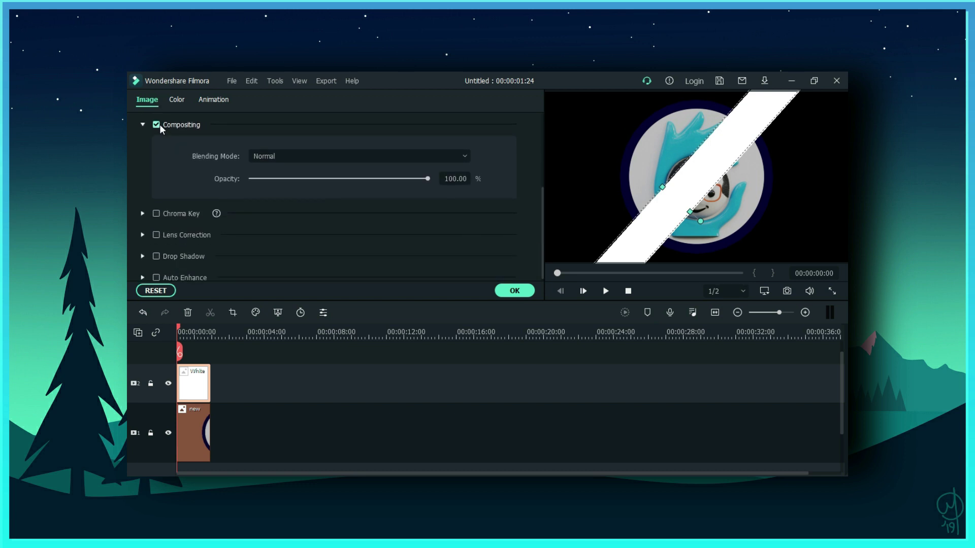
{"action": "left_click_drag", "start_coordinate": [427, 179], "coordinate": [347, 185]}
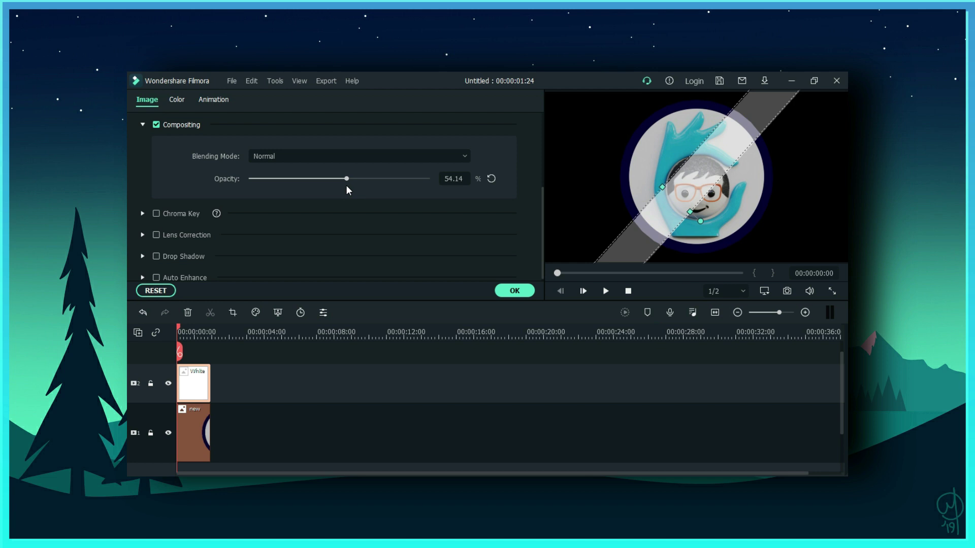
{"action": "left_click", "coordinate": [515, 290]}
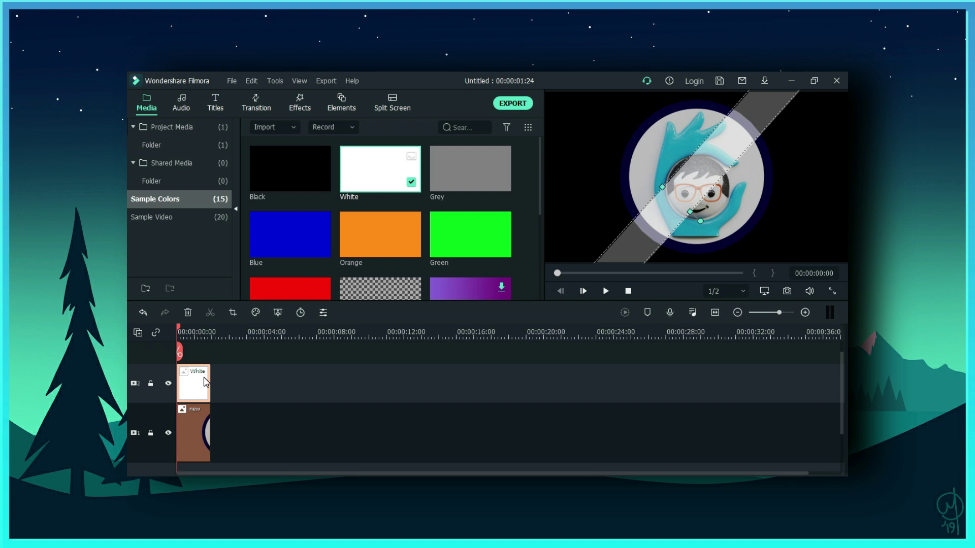
Move the white strip's X position to -277 so it sits beside the logo.
{"action": "right_click", "coordinate": [206, 382]}
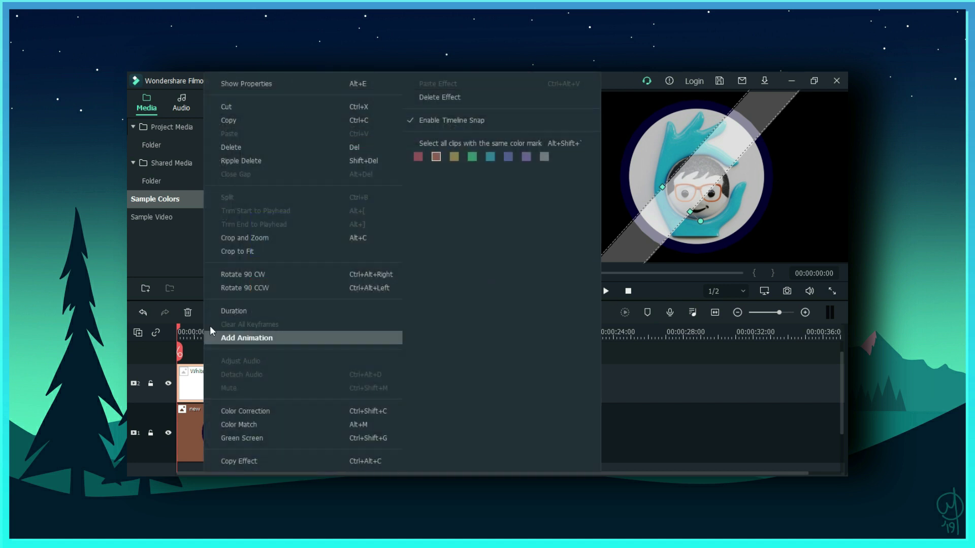
{"action": "left_click", "coordinate": [242, 89]}
{"action": "scroll", "coordinate": [176, 139], "scroll_direction": "up", "scroll_amount": 5}
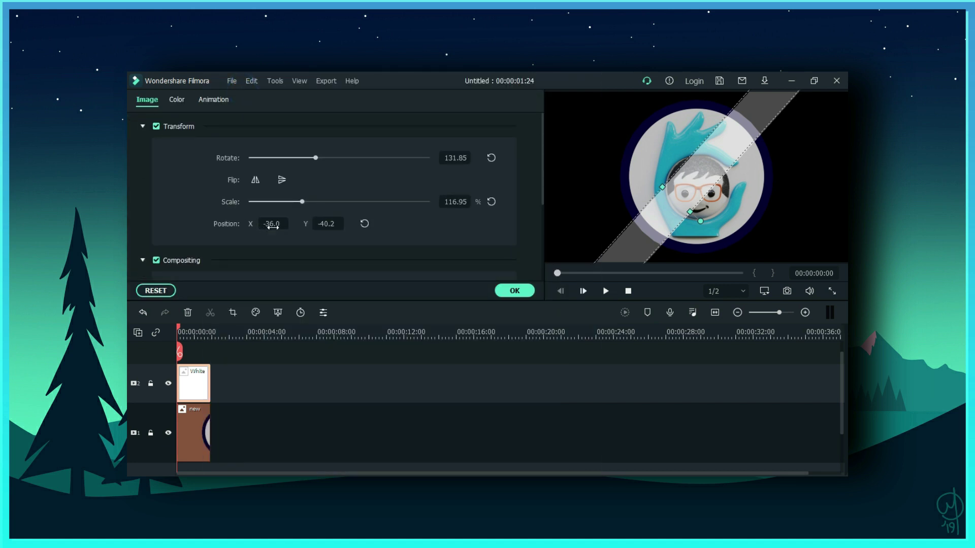
{"action": "left_click_drag", "start_coordinate": [272, 224], "coordinate": [252, 223]}
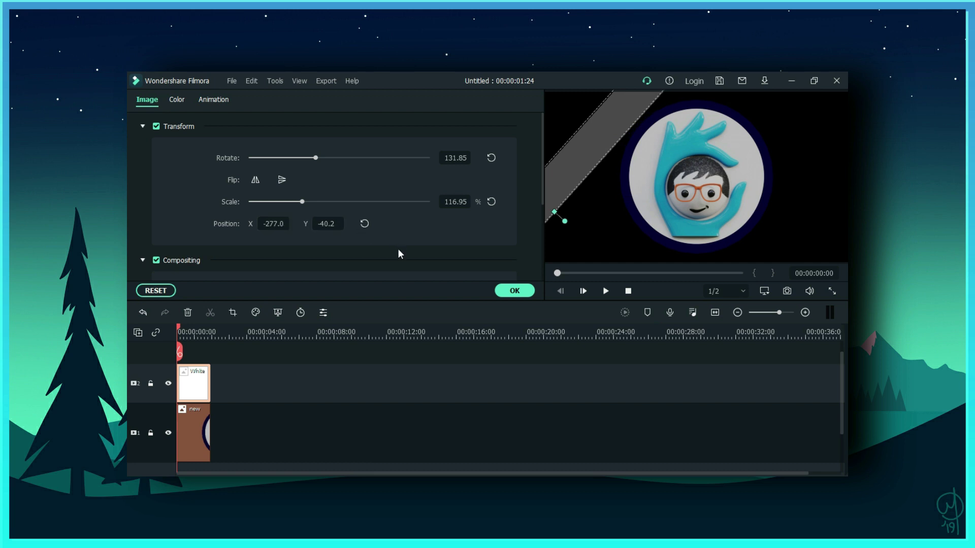
{"action": "left_click", "coordinate": [514, 290]}
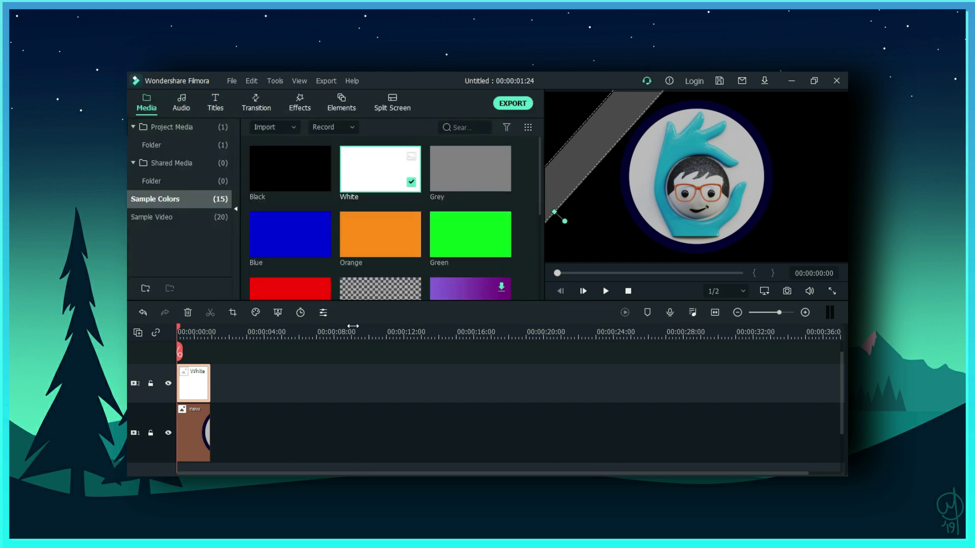
Animate the strip across the logo with a keyframe at the clip's start and one at its end with X position 485.
{"action": "right_click", "coordinate": [198, 385]}
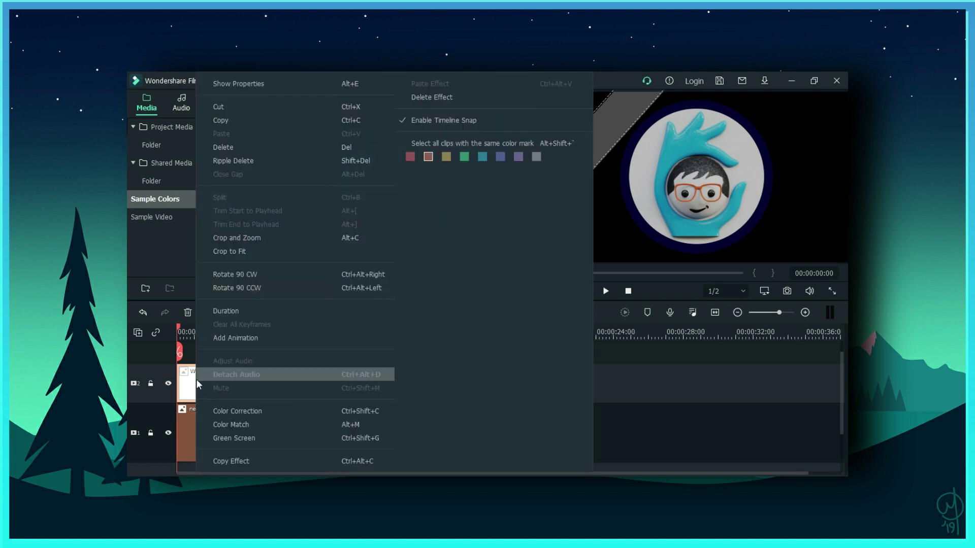
{"action": "left_click", "coordinate": [216, 341]}
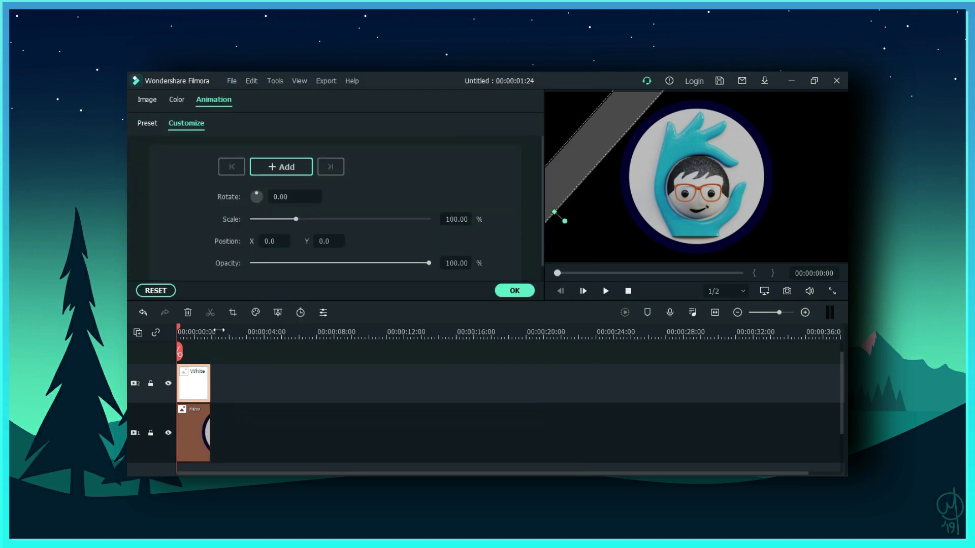
{"action": "left_click", "coordinate": [271, 168]}
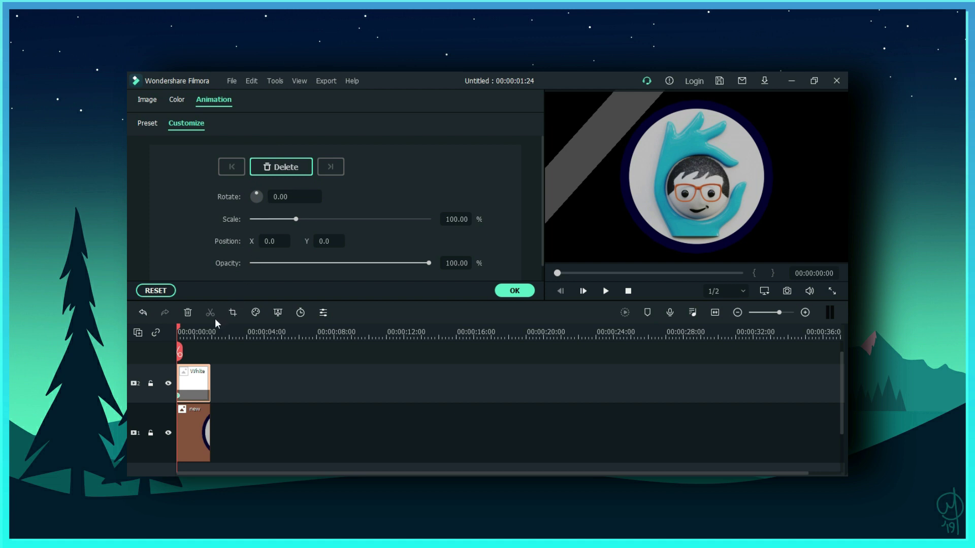
{"action": "left_click_drag", "start_coordinate": [180, 331], "coordinate": [212, 331]}
{"action": "left_click_drag", "start_coordinate": [261, 243], "coordinate": [350, 244]}
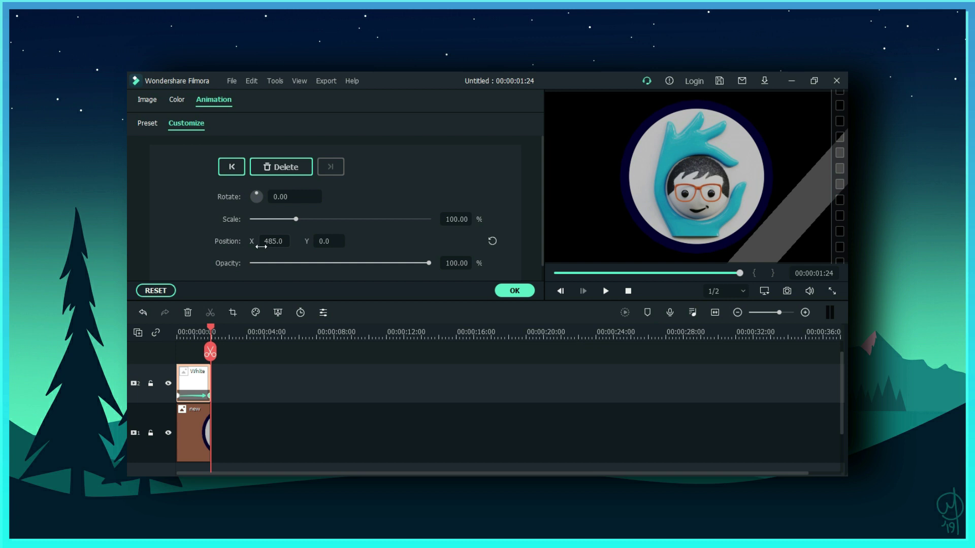
{"action": "left_click", "coordinate": [499, 291]}
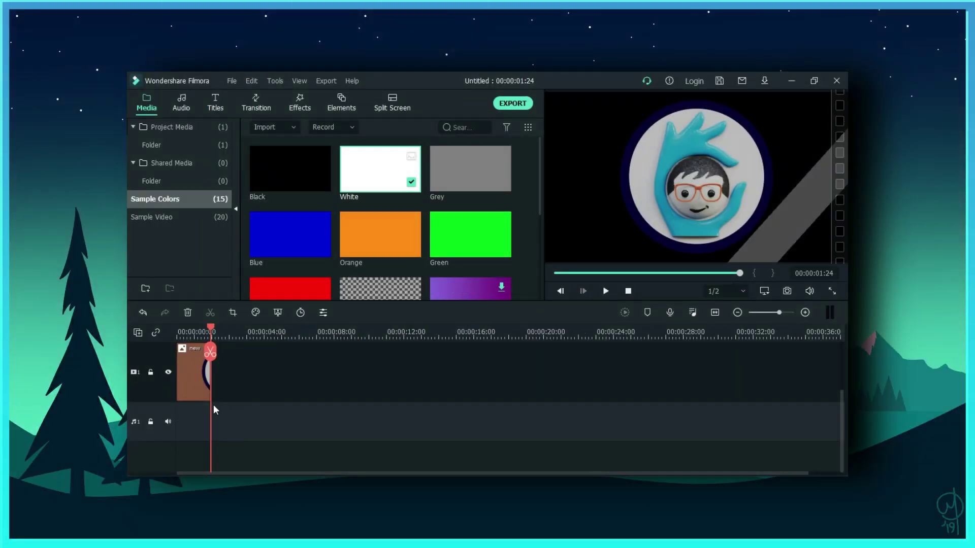
Add a second White clip beneath the logo, trimmed to the logo's length, and preview the composition from the start.
{"action": "left_click_drag", "start_coordinate": [360, 269], "coordinate": [259, 427]}
{"action": "scroll", "coordinate": [249, 417], "scroll_direction": "up", "scroll_amount": 1}
{"action": "left_click_drag", "start_coordinate": [239, 361], "coordinate": [218, 430]}
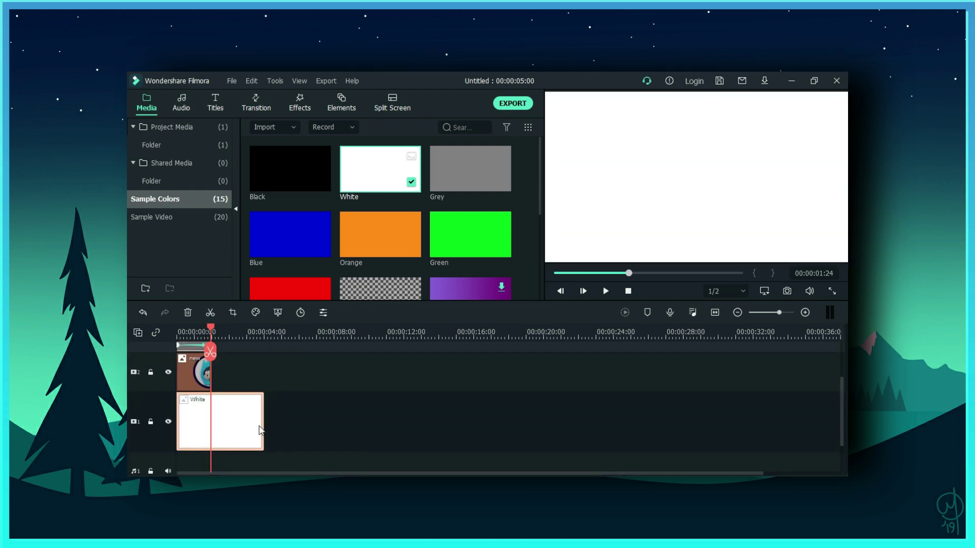
{"action": "left_click_drag", "start_coordinate": [264, 425], "coordinate": [219, 437]}
{"action": "scroll", "coordinate": [221, 391], "scroll_direction": "up", "scroll_amount": 1}
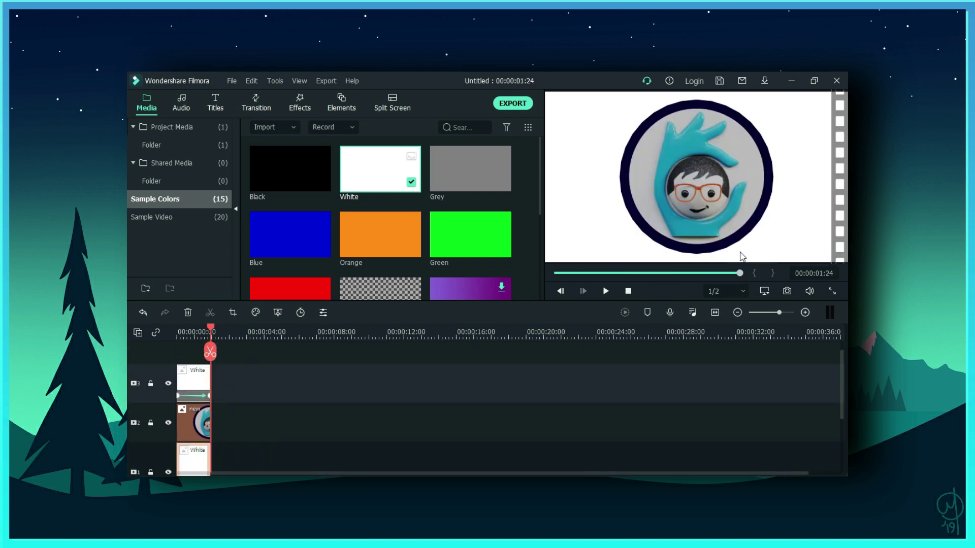
{"action": "left_click_drag", "start_coordinate": [739, 273], "coordinate": [557, 273]}
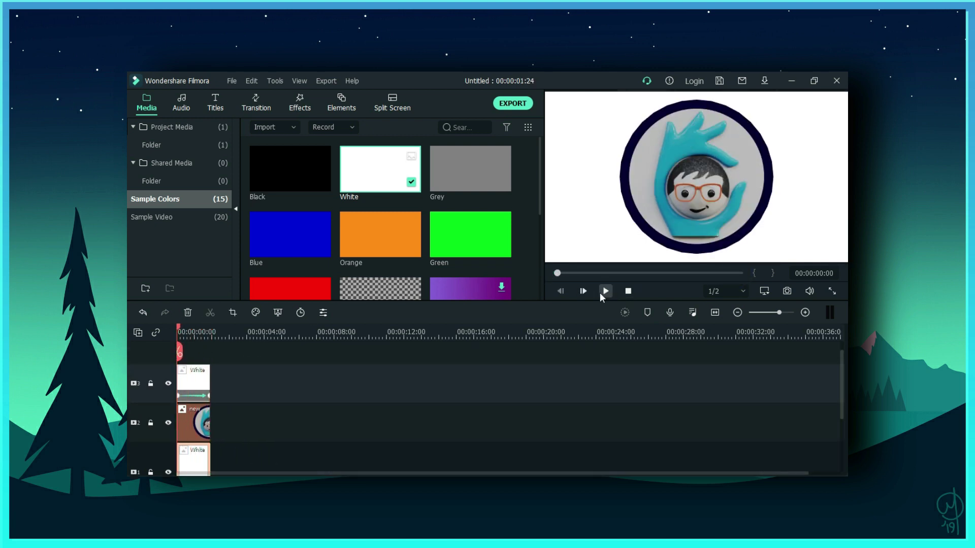
{"action": "left_click", "coordinate": [605, 291]}
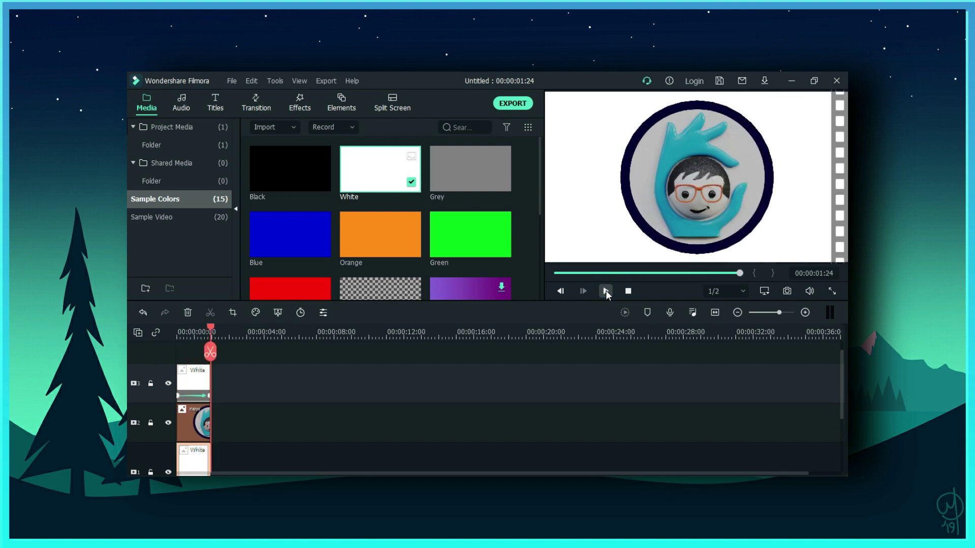
Export the project to the desktop as an MP4 named "logo shinning effect tuto1".
{"action": "left_click", "coordinate": [522, 105]}
{"action": "left_click", "coordinate": [572, 155]}
{"action": "key", "text": "BackSpace"}
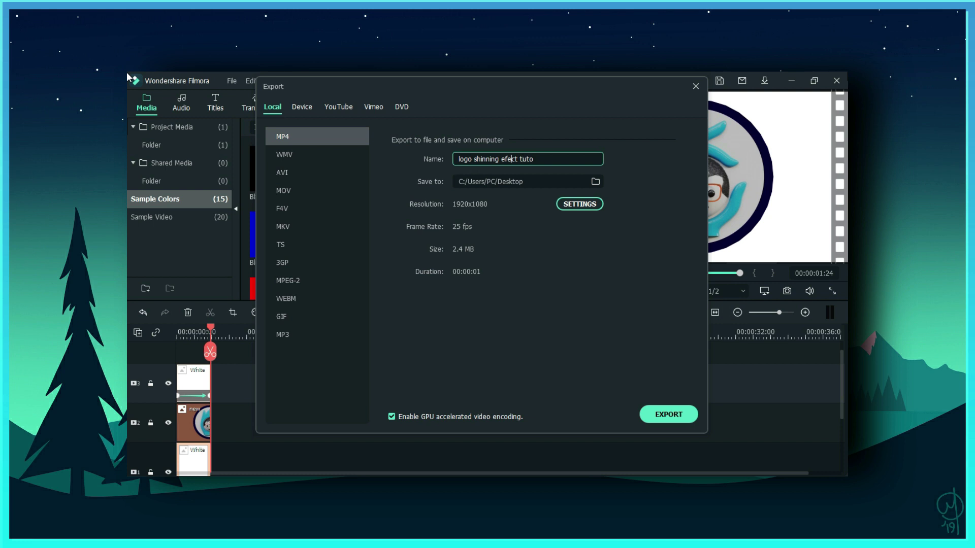
{"action": "left_click", "coordinate": [681, 415]}
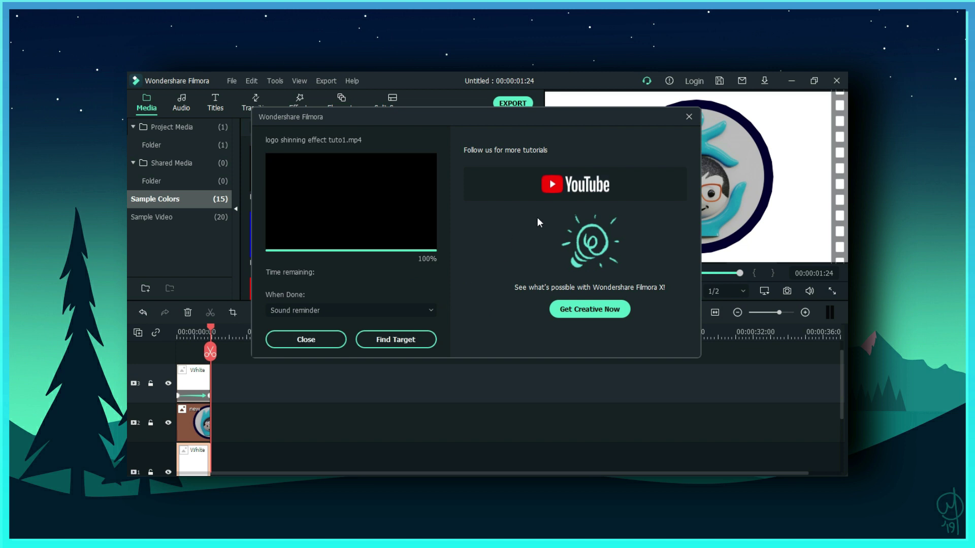
{"action": "left_click", "coordinate": [687, 118]}
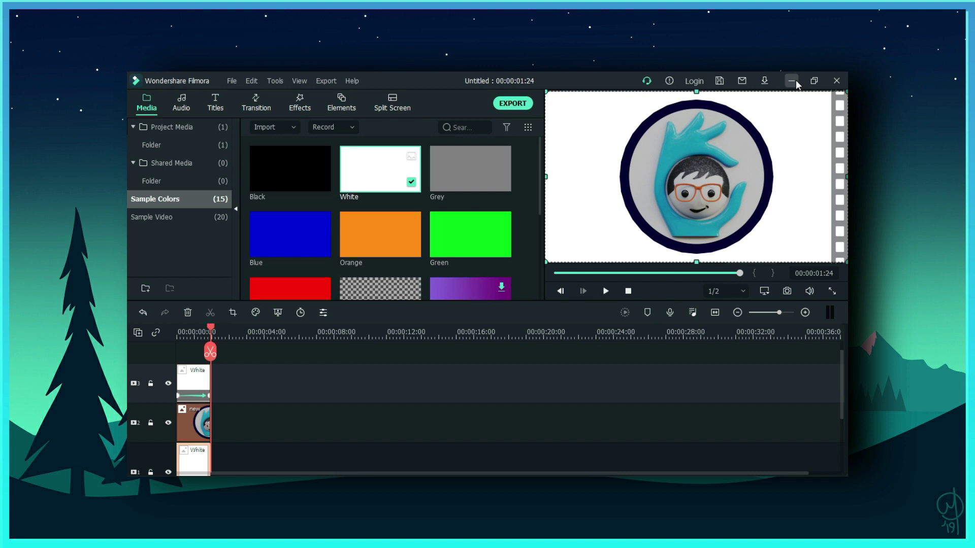
Restore down and minimise the editor window to show the desktop.
{"action": "left_click", "coordinate": [813, 82]}
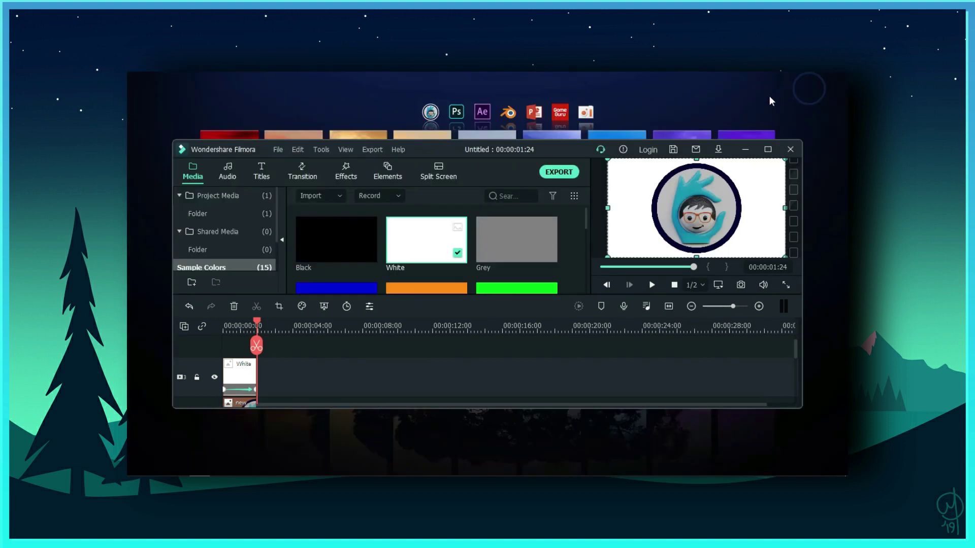
{"action": "left_click", "coordinate": [747, 148]}
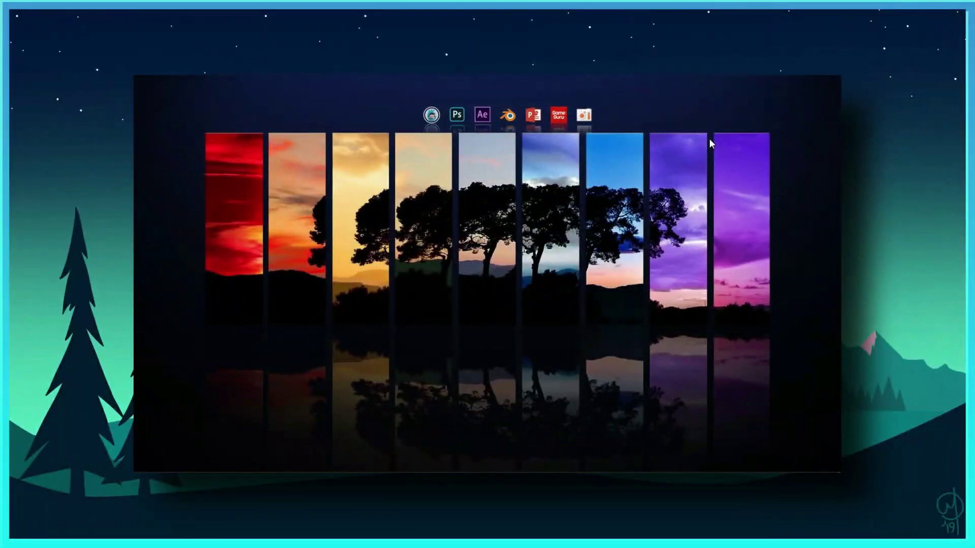
{"action": "right_click", "coordinate": [709, 138]}
{"action": "left_click", "coordinate": [718, 167]}
Switch back to Wondershare Filmora from the desktop and maximise its window.
{"action": "mouse_move", "coordinate": [333, 470]}
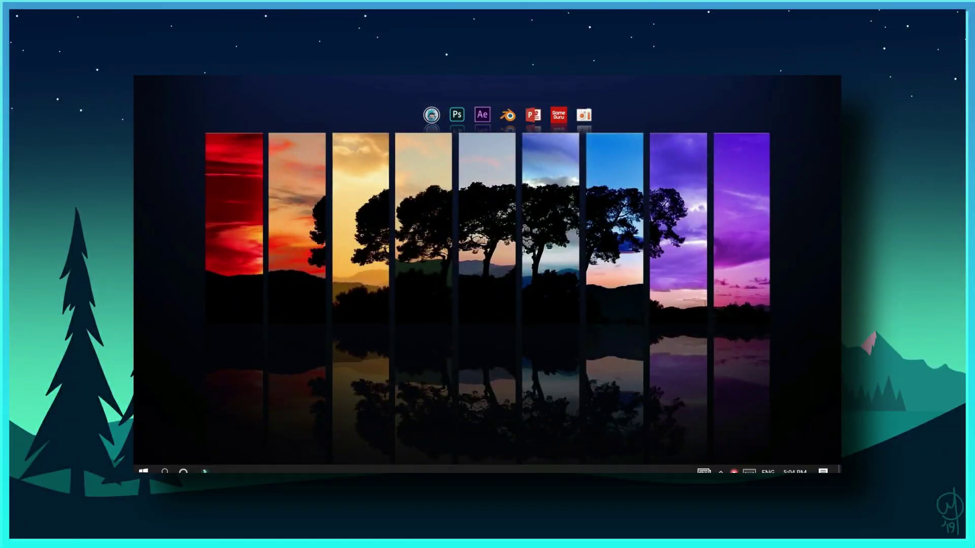
{"action": "left_click", "coordinate": [204, 464]}
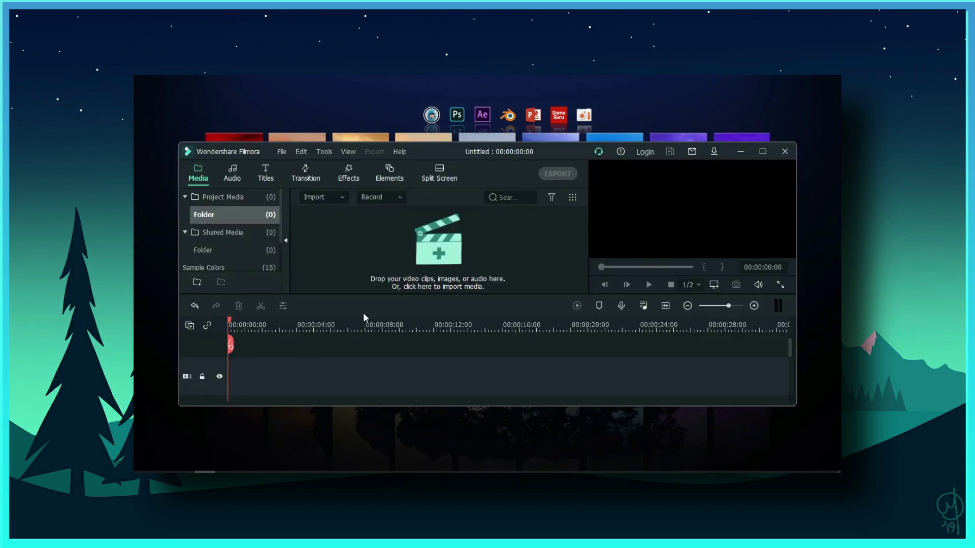
{"action": "left_click", "coordinate": [762, 151]}
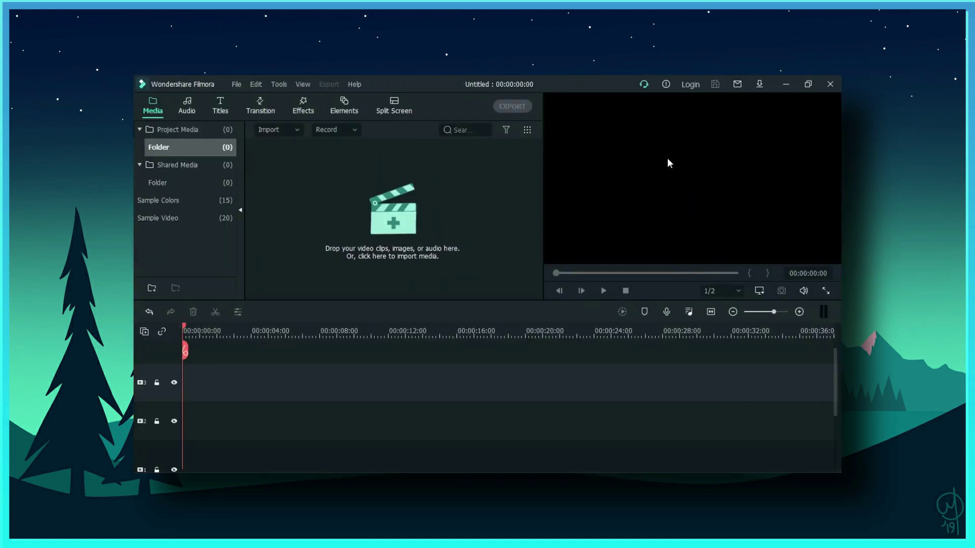
Place the Default Title from the included titles at the start of the third video track.
{"action": "left_click", "coordinate": [227, 109]}
{"action": "left_click", "coordinate": [221, 156]}
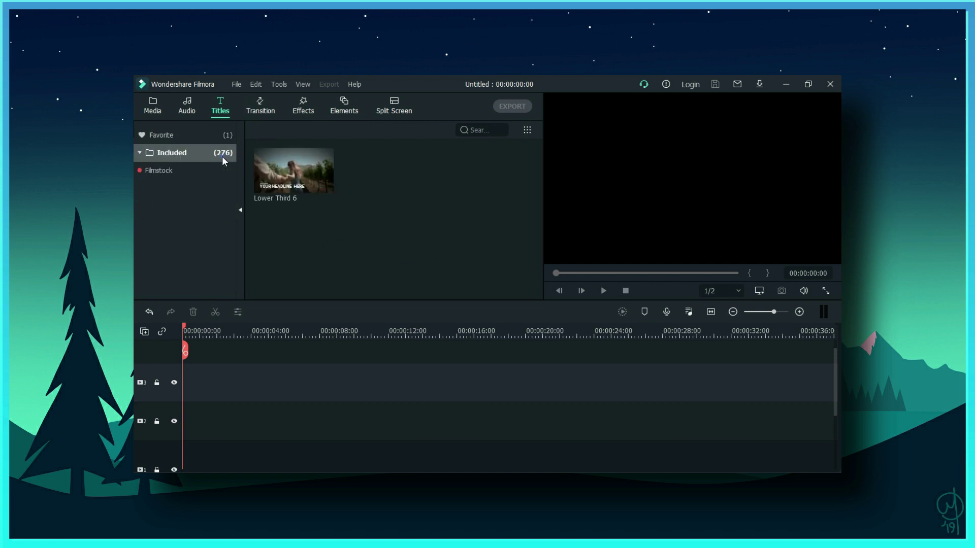
{"action": "scroll", "coordinate": [444, 191], "scroll_direction": "down", "scroll_amount": 1}
{"action": "left_click_drag", "start_coordinate": [477, 185], "coordinate": [186, 375]}
{"action": "left_click_drag", "start_coordinate": [246, 390], "coordinate": [238, 416]}
{"action": "scroll", "coordinate": [242, 392], "scroll_direction": "down", "scroll_amount": 1}
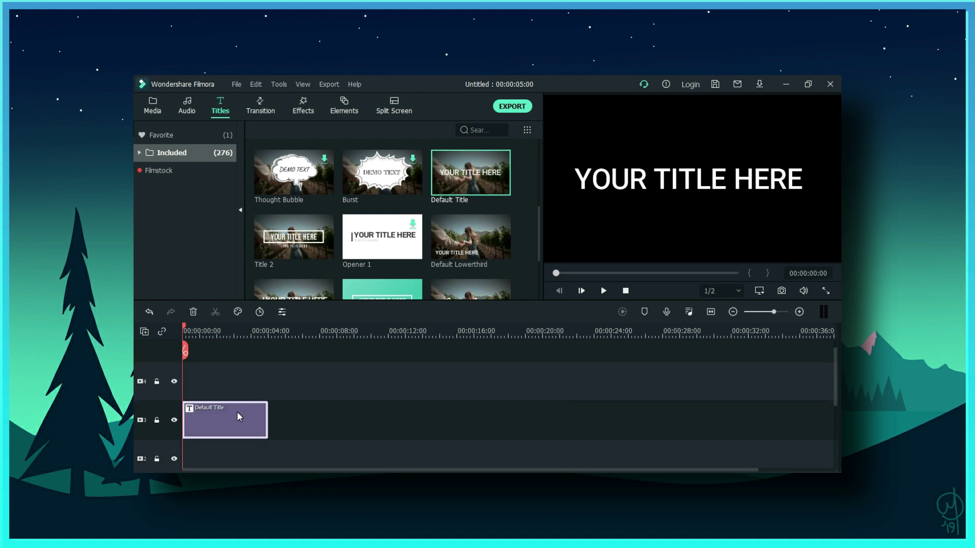
Replace the Default Title clip's text with "Has Geek Power".
{"action": "right_click", "coordinate": [240, 415]}
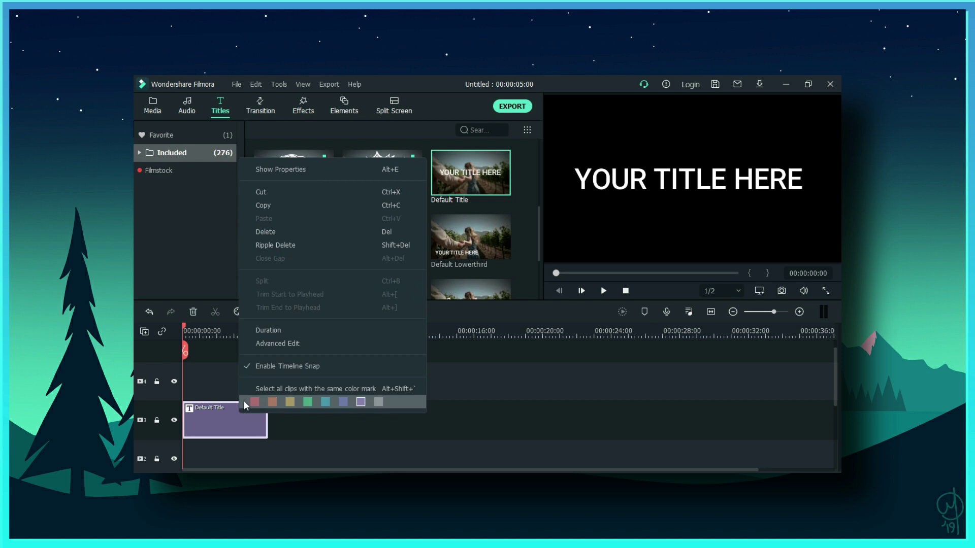
{"action": "left_click", "coordinate": [296, 174]}
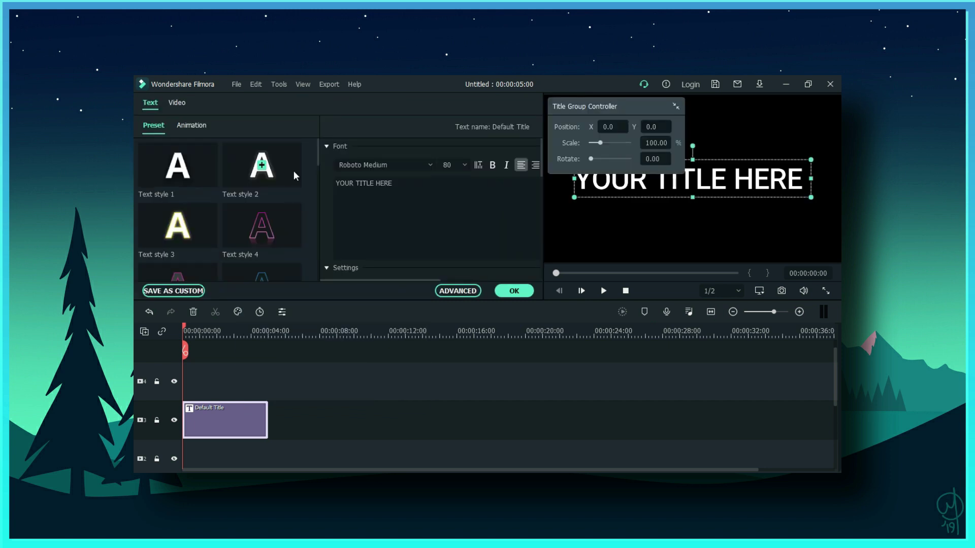
{"action": "left_click", "coordinate": [420, 189]}
{"action": "key", "text": "ctrl+a"}
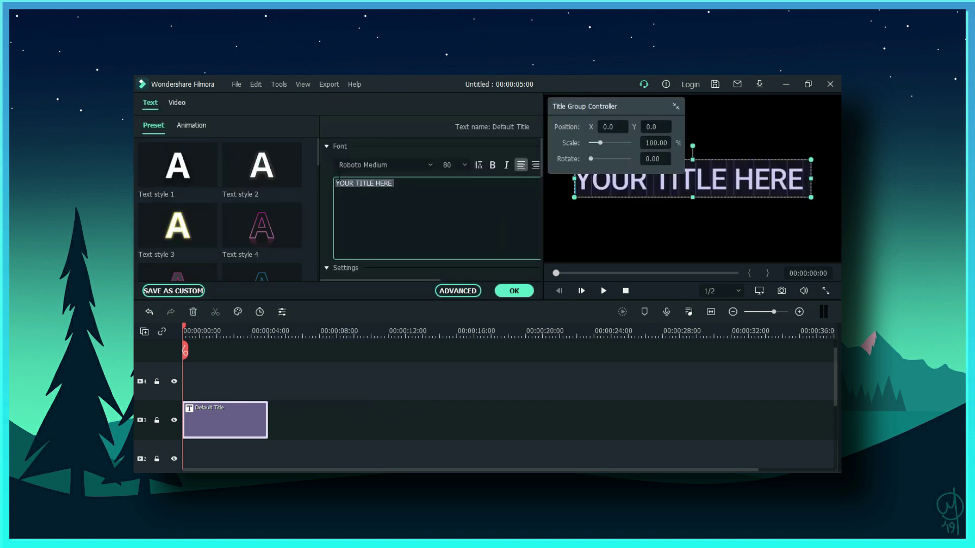
{"action": "key", "text": "BackSpace"}
{"action": "type", "text": "HJ"}
{"action": "key", "text": "BackSpace"}
{"action": "type", "text": "as Geek Pow"}
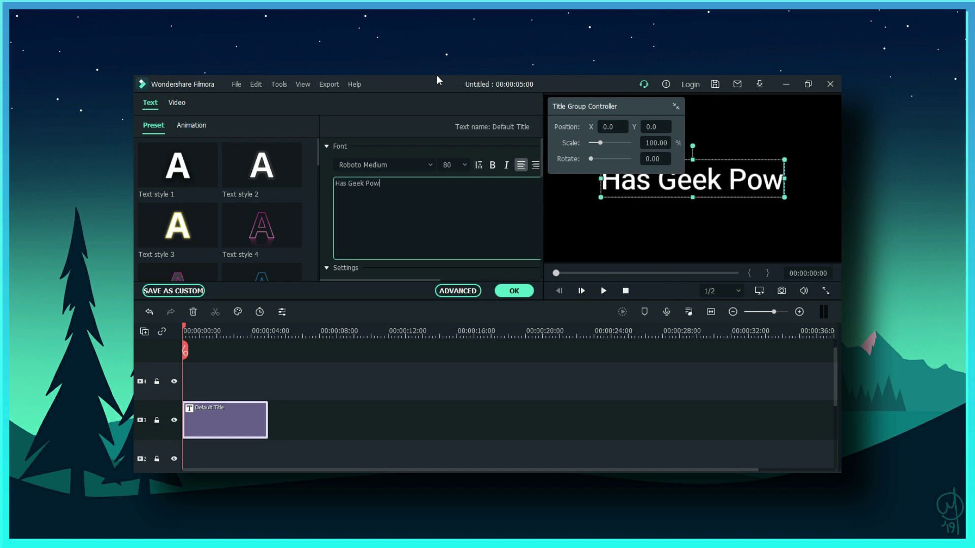
{"action": "type", "text": "er"}
Change the title's font to LEMON MILK Bold and set its size to 72.
{"action": "left_click_drag", "start_coordinate": [392, 188], "coordinate": [334, 184]}
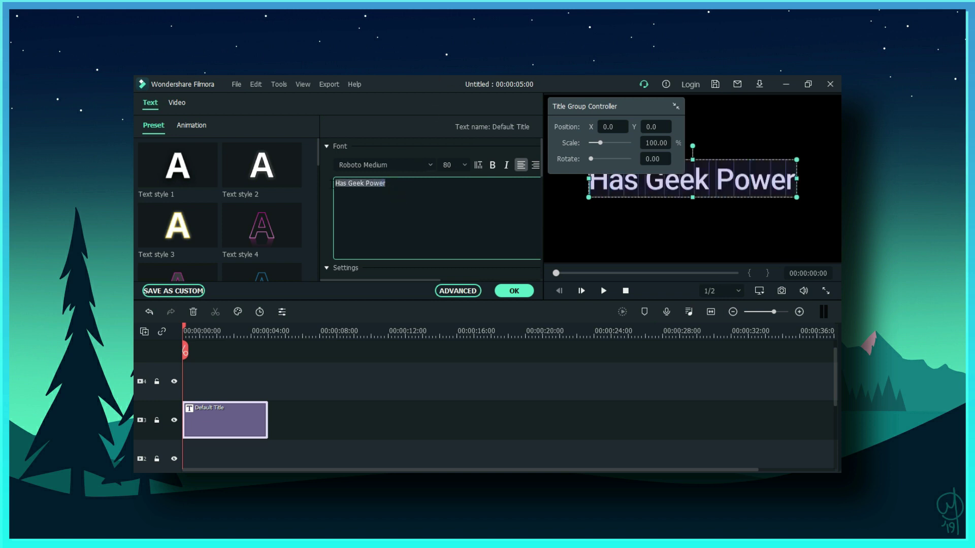
{"action": "left_click", "coordinate": [393, 165]}
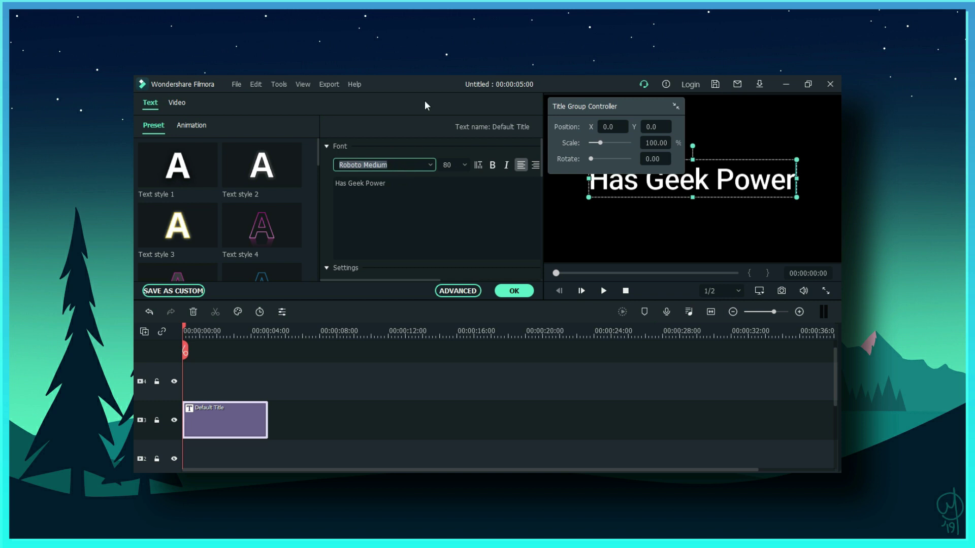
{"action": "key", "text": "BackSpace"}
{"action": "type", "text": "lem"}
{"action": "key", "text": "Return"}
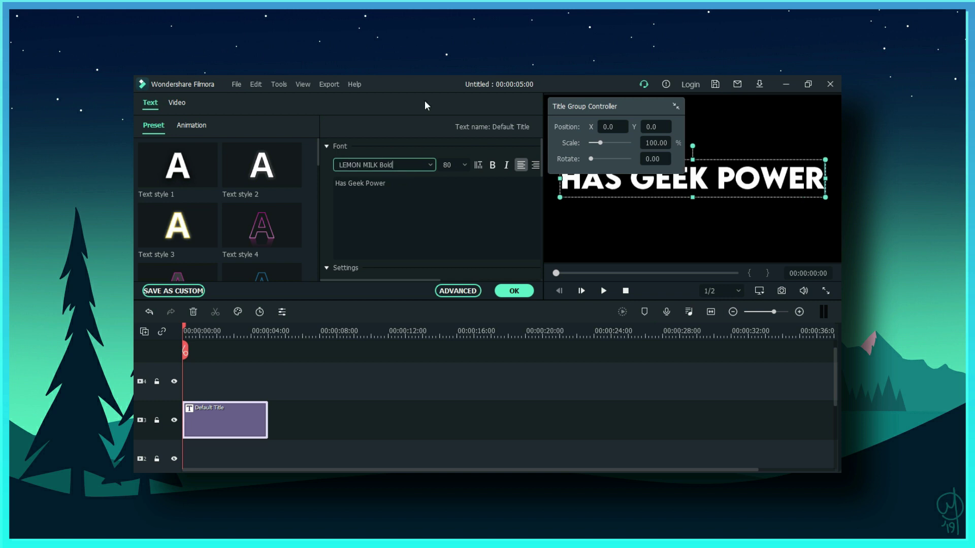
{"action": "left_click", "coordinate": [464, 165]}
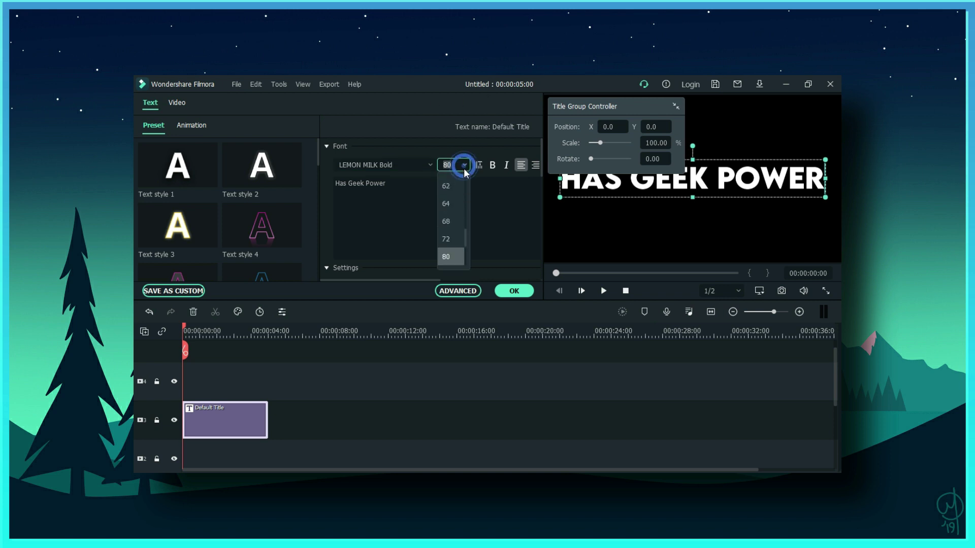
{"action": "left_click", "coordinate": [449, 239]}
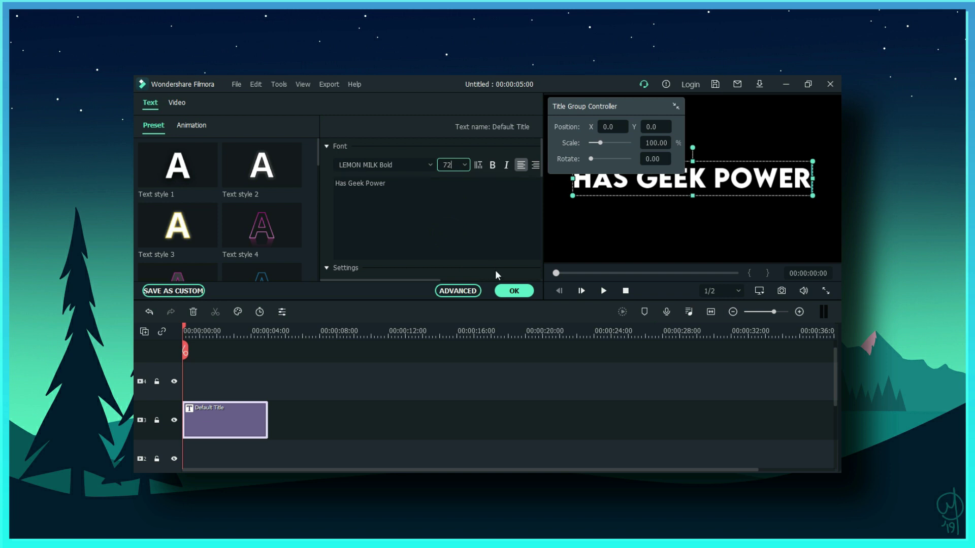
Colour the title text medium blue from the preset swatches and apply the title changes.
{"action": "scroll", "coordinate": [467, 251], "scroll_direction": "down", "scroll_amount": 1}
{"action": "scroll", "coordinate": [444, 257], "scroll_direction": "down", "scroll_amount": 2}
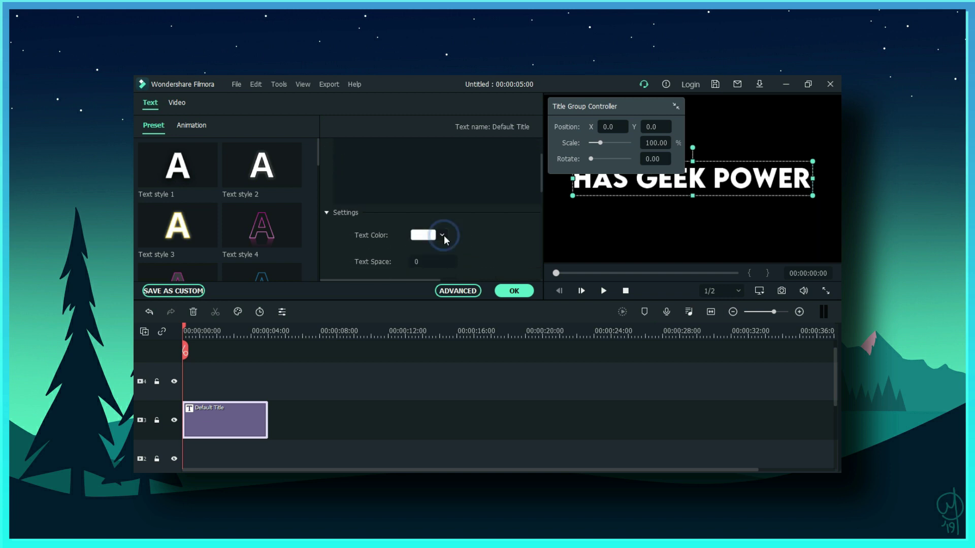
{"action": "left_click", "coordinate": [443, 235]}
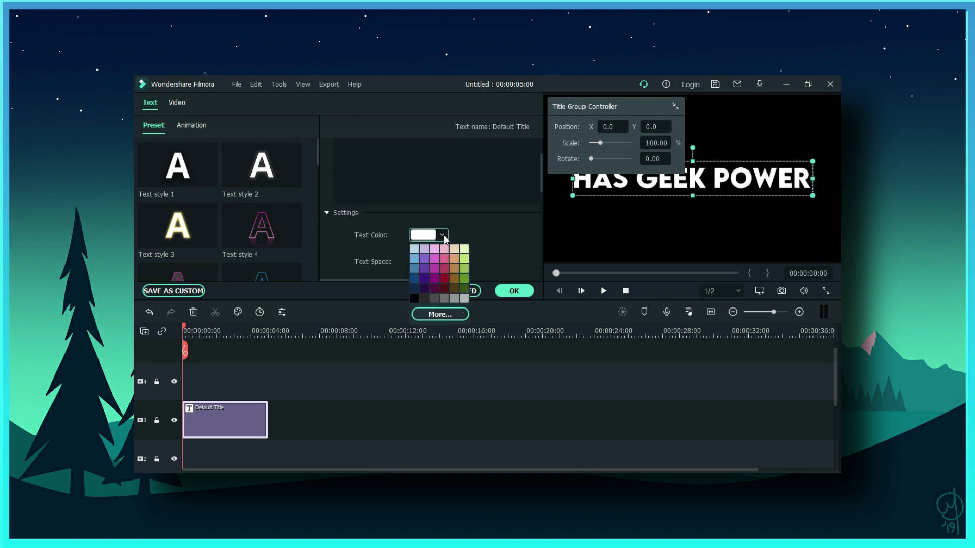
{"action": "left_click", "coordinate": [415, 266]}
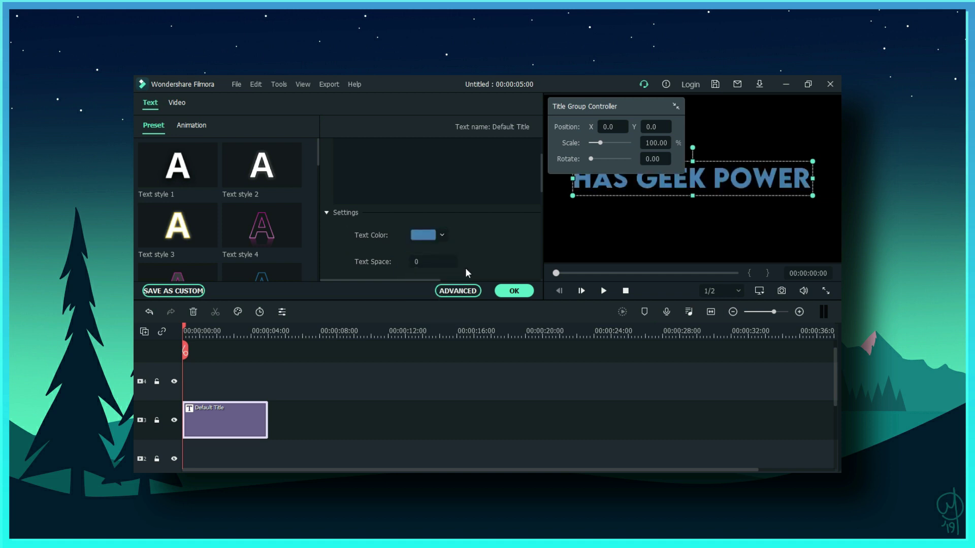
{"action": "left_click", "coordinate": [514, 291]}
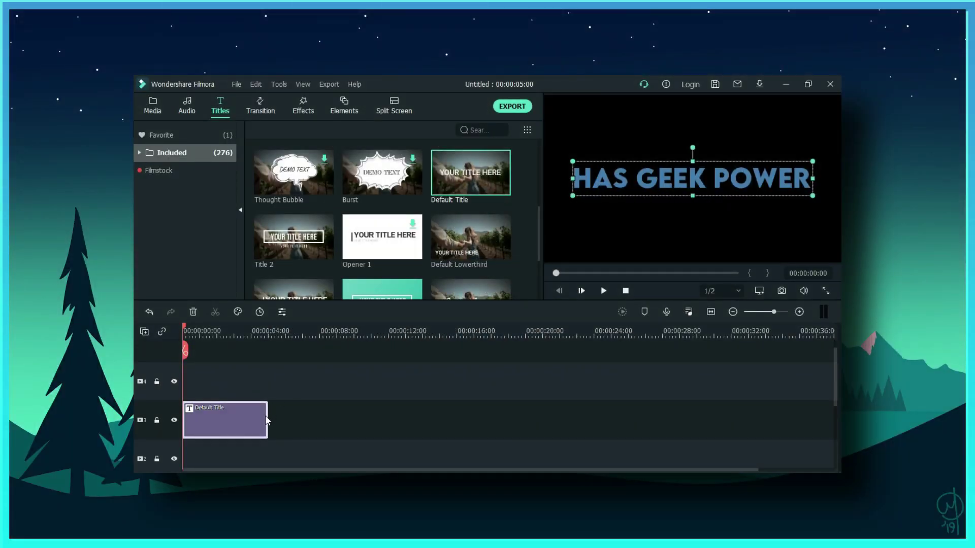
Shorten the title clip on the third video track to a duration of 00:00:01:19.
{"action": "left_click_drag", "start_coordinate": [268, 417], "coordinate": [216, 416]}
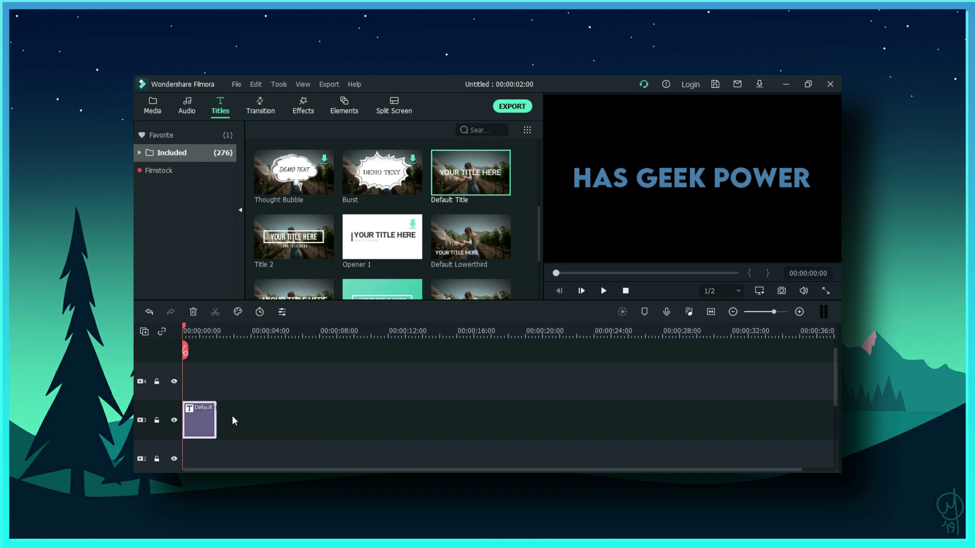
{"action": "mouse_move", "coordinate": [556, 273]}
{"action": "left_mouse_down"}
{"action": "mouse_move", "coordinate": [751, 275]}
{"action": "mouse_move", "coordinate": [552, 281]}
{"action": "left_mouse_up"}
{"action": "left_click_drag", "start_coordinate": [215, 422], "coordinate": [212, 421]}
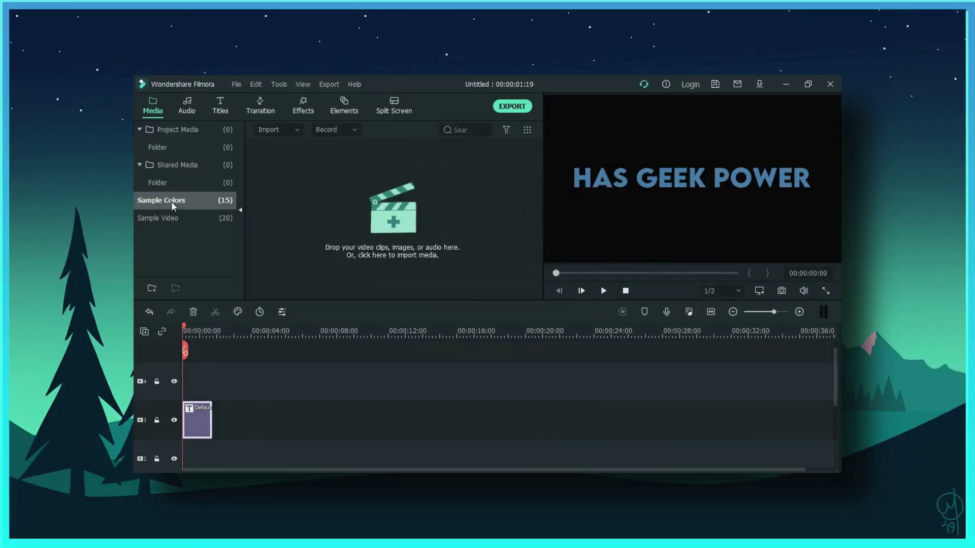
Place the White sample colour at the start of the fourth video track and trim it to the title clip's length.
{"action": "left_click", "coordinate": [171, 202]}
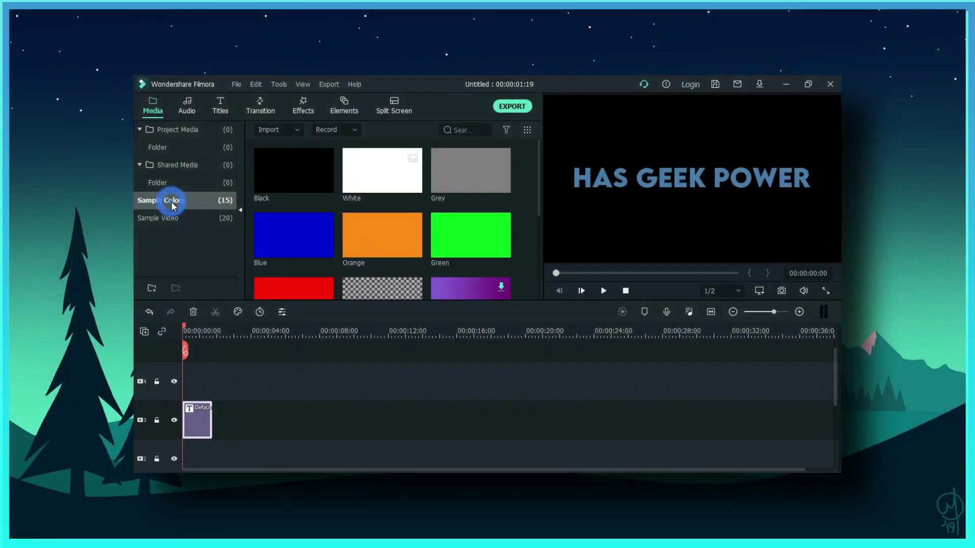
{"action": "left_click_drag", "start_coordinate": [382, 179], "coordinate": [188, 380]}
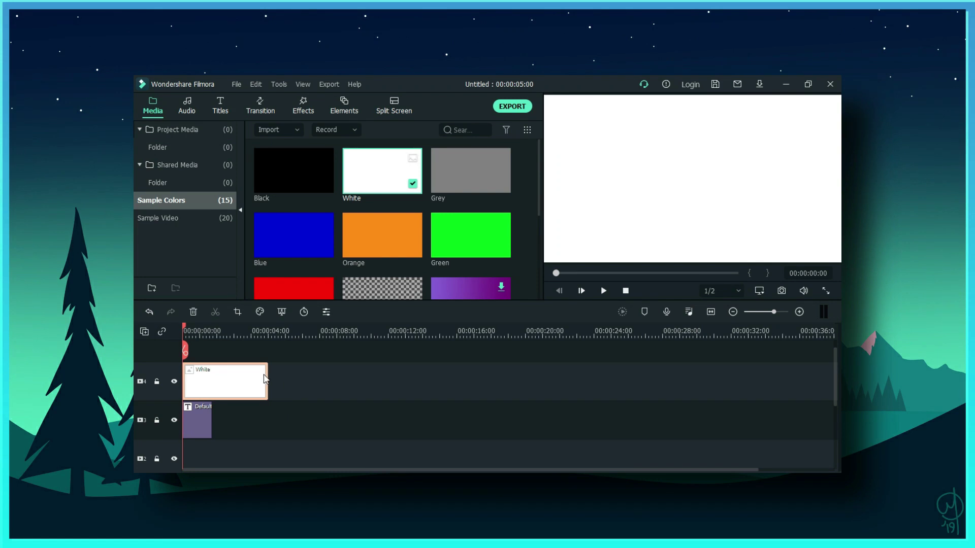
{"action": "left_click_drag", "start_coordinate": [267, 375], "coordinate": [211, 376]}
Scale the white clip down to about 30.6% and rotate it to about 122.7 degrees.
{"action": "right_click", "coordinate": [199, 381]}
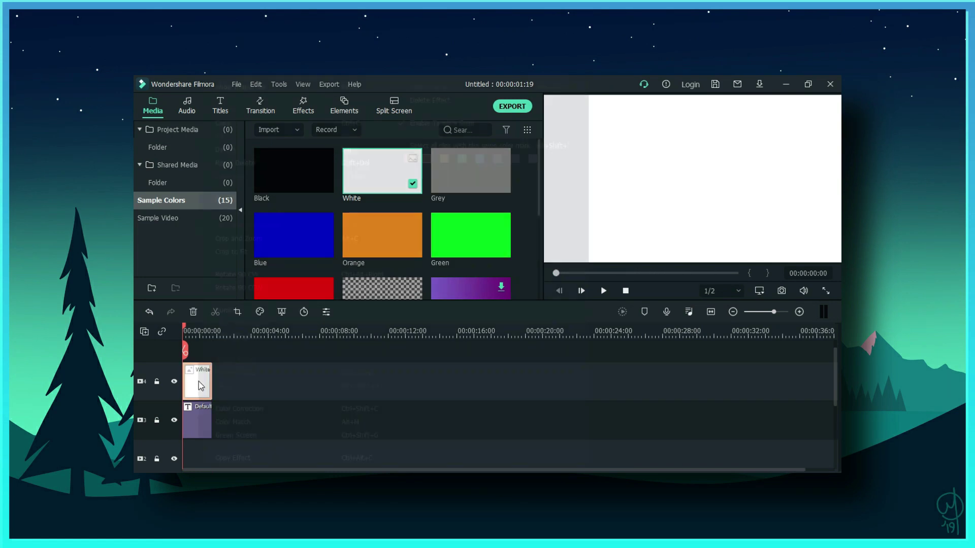
{"action": "left_click", "coordinate": [235, 88]}
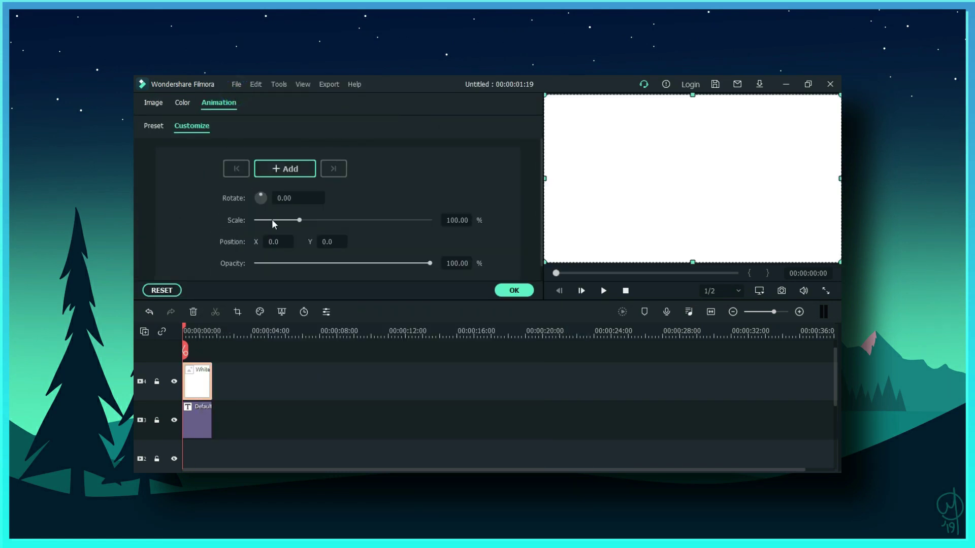
{"action": "left_click", "coordinate": [160, 104]}
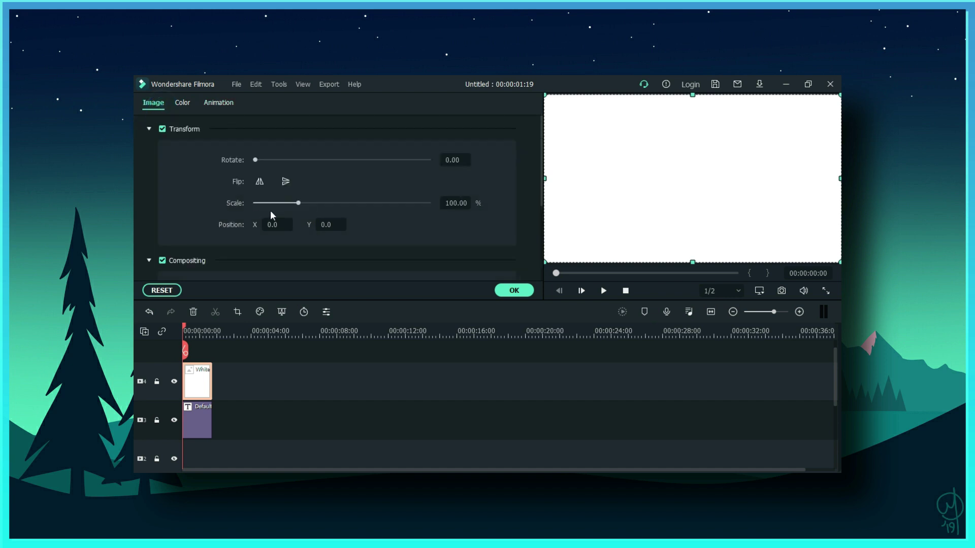
{"action": "left_click_drag", "start_coordinate": [298, 203], "coordinate": [267, 203]}
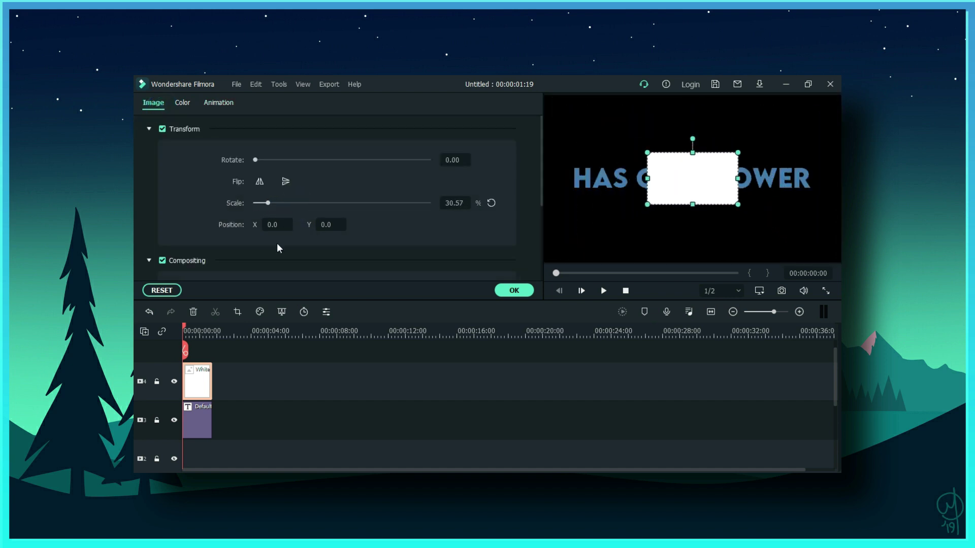
{"action": "left_click_drag", "start_coordinate": [255, 160], "coordinate": [314, 166]}
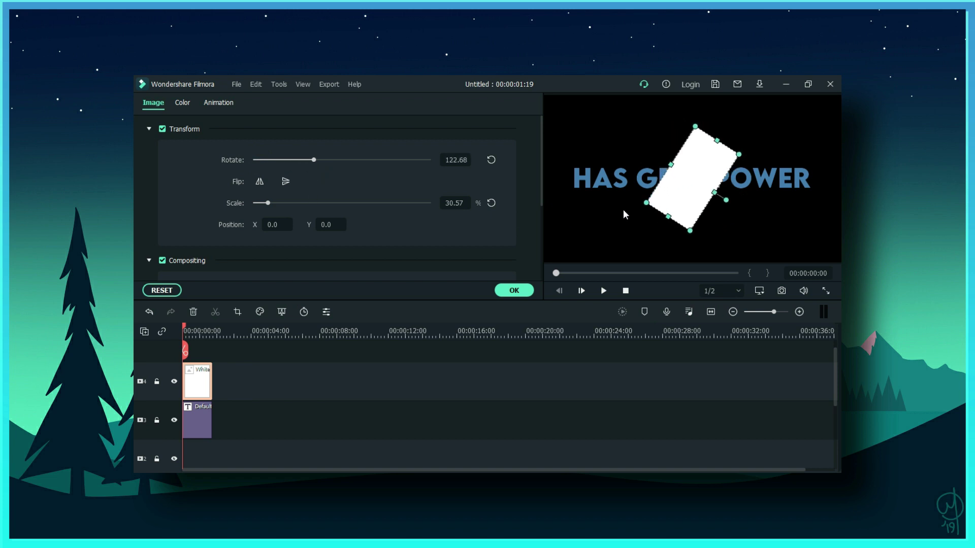
Reshape the white rectangle into a narrow diagonal stripe spanning the frame's height and shift it to about X -298.5, left of the title.
{"action": "left_click_drag", "start_coordinate": [713, 192], "coordinate": [690, 176]}
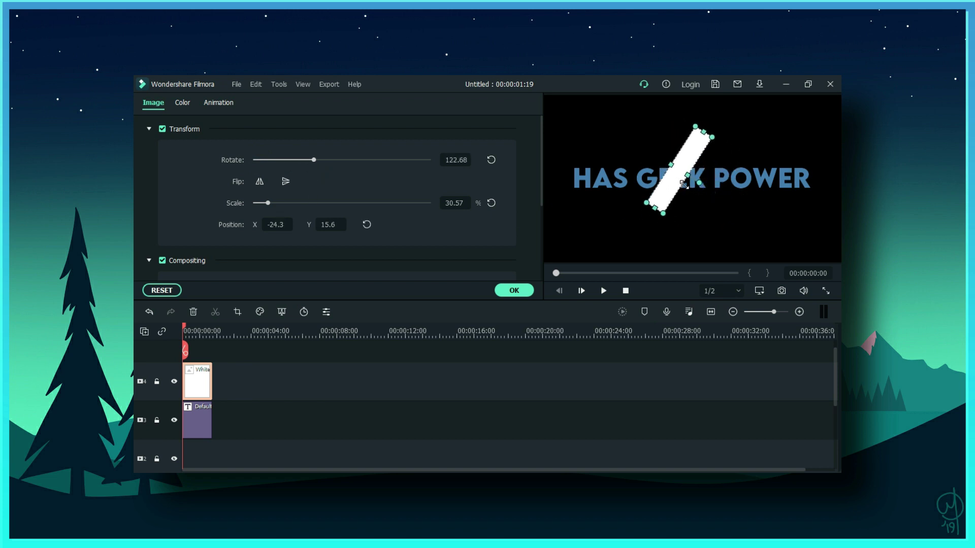
{"action": "left_click_drag", "start_coordinate": [659, 206], "coordinate": [588, 285]}
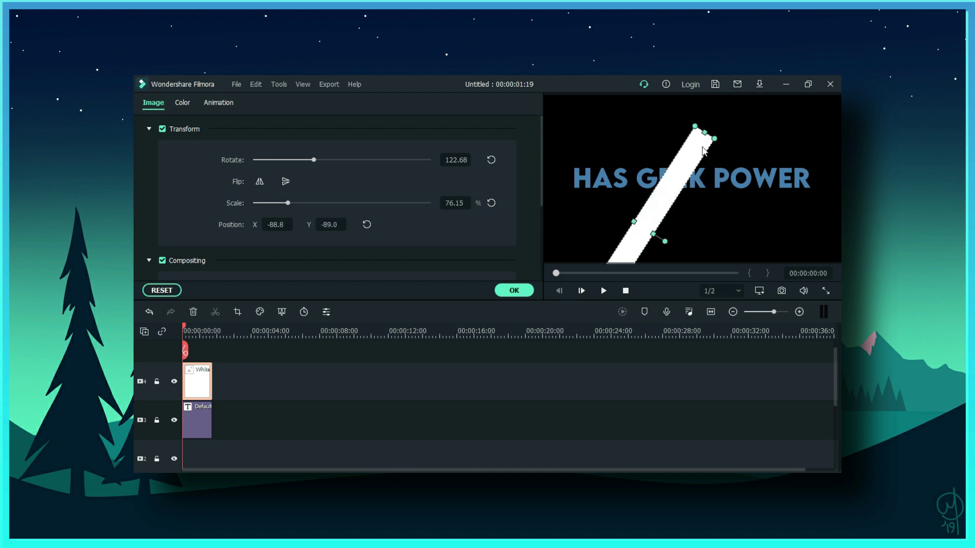
{"action": "left_click_drag", "start_coordinate": [703, 131], "coordinate": [749, 79]}
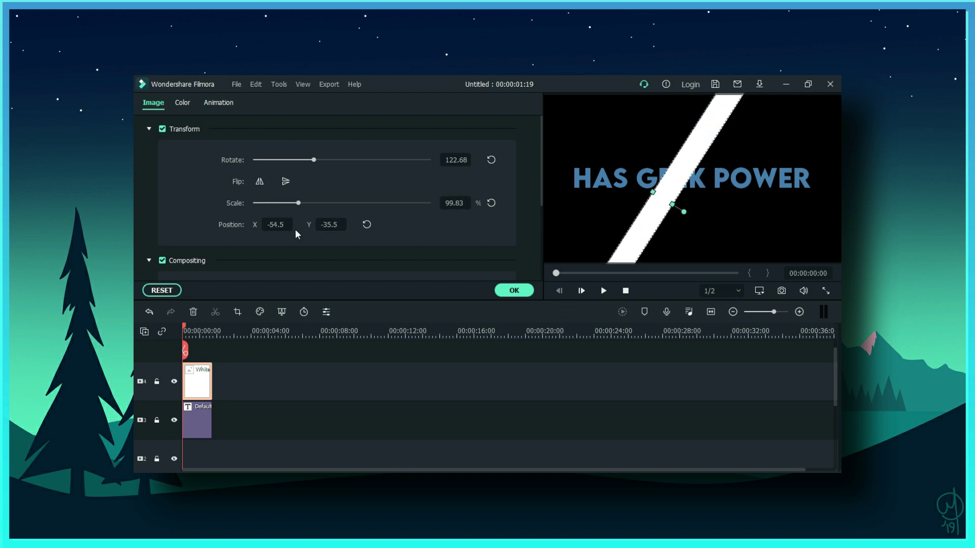
{"action": "left_click_drag", "start_coordinate": [284, 225], "coordinate": [241, 226]}
Set the white stripe's blending mode to Normal and lower its opacity to about 65%.
{"action": "scroll", "coordinate": [287, 244], "scroll_direction": "down", "scroll_amount": 2}
{"action": "scroll", "coordinate": [285, 258], "scroll_direction": "down", "scroll_amount": 3}
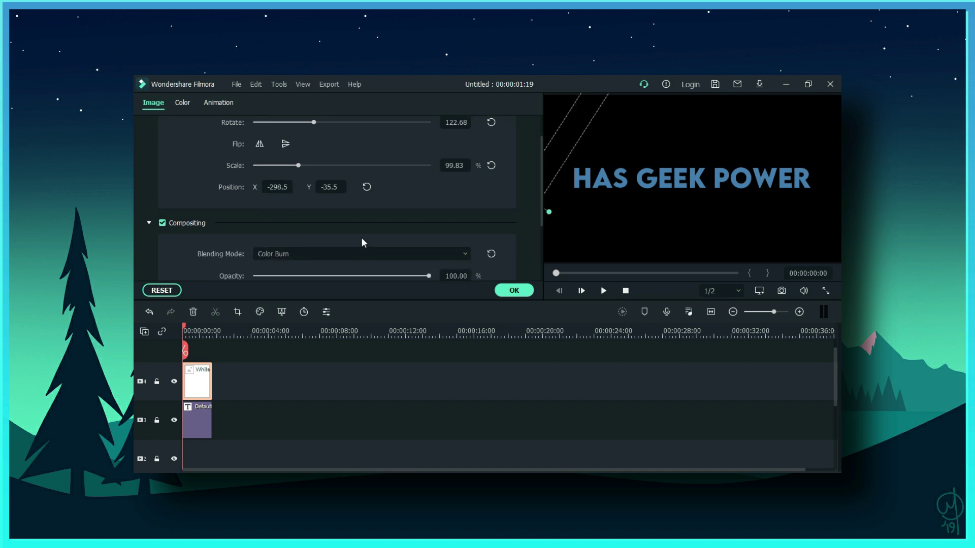
{"action": "left_click", "coordinate": [339, 254]}
{"action": "left_click", "coordinate": [345, 275]}
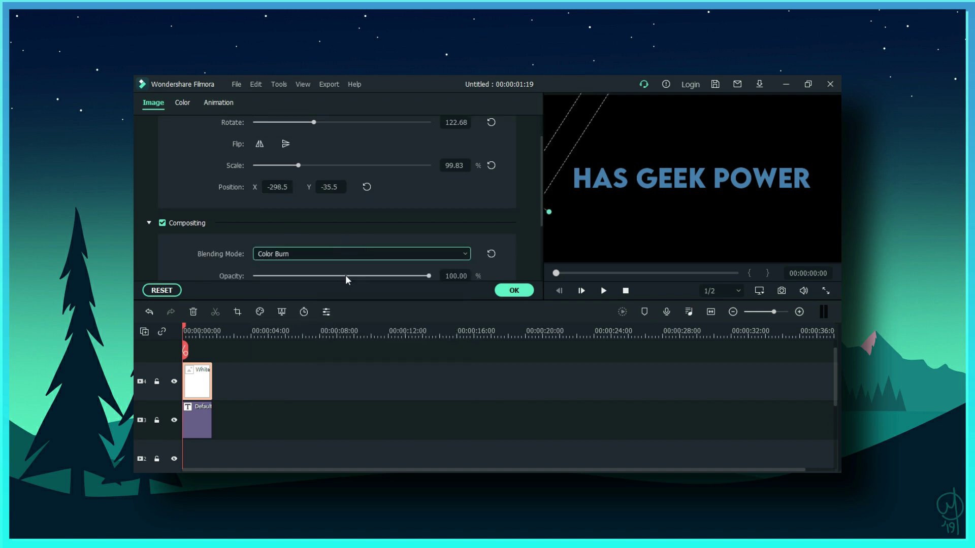
{"action": "left_click_drag", "start_coordinate": [427, 276], "coordinate": [366, 277]}
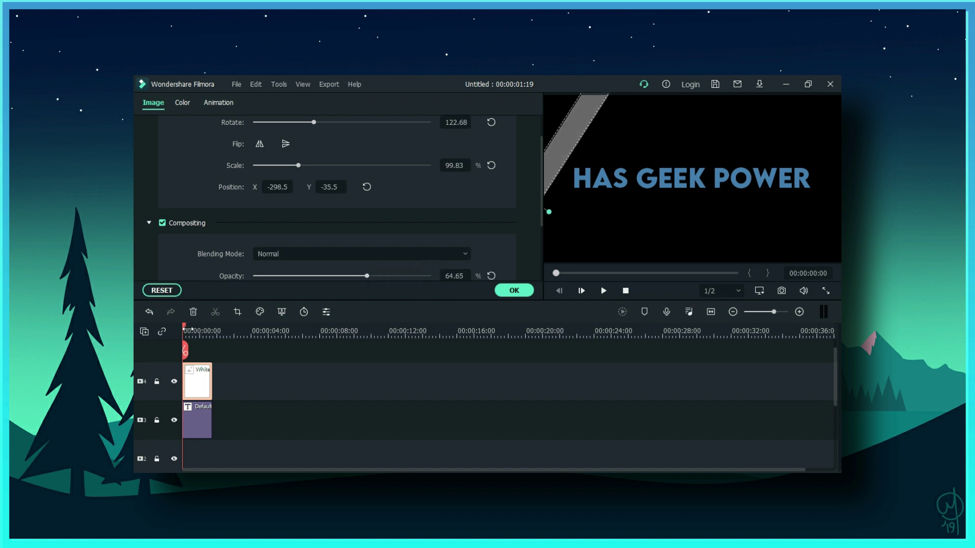
Nudge the white stripe's X position to about -305.5 and apply its image settings.
{"action": "left_click_drag", "start_coordinate": [189, 327], "coordinate": [195, 328]}
{"action": "scroll", "coordinate": [294, 189], "scroll_direction": "up", "scroll_amount": 1}
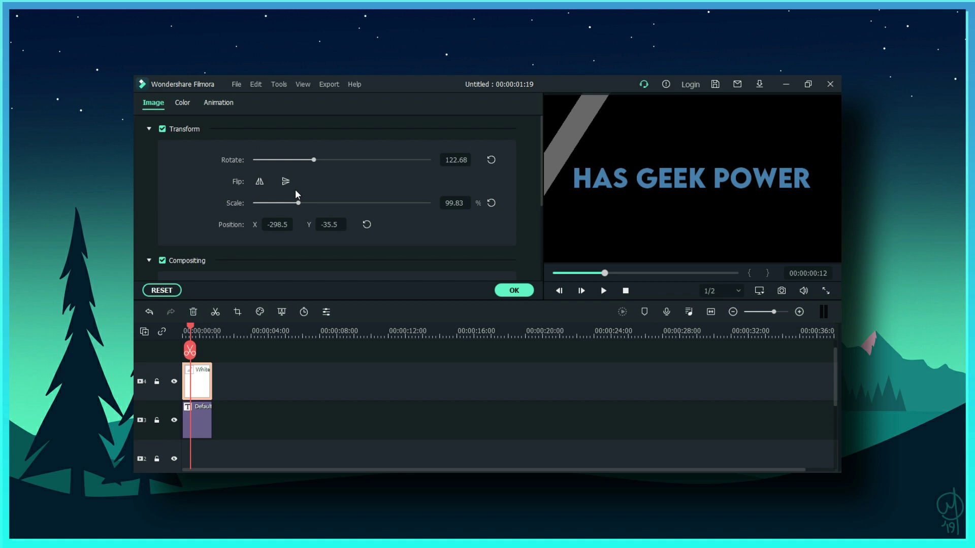
{"action": "mouse_move", "coordinate": [275, 227]}
{"action": "left_mouse_down"}
{"action": "mouse_move", "coordinate": [330, 227]}
{"action": "mouse_move", "coordinate": [264, 227]}
{"action": "mouse_move", "coordinate": [274, 227]}
{"action": "left_mouse_up"}
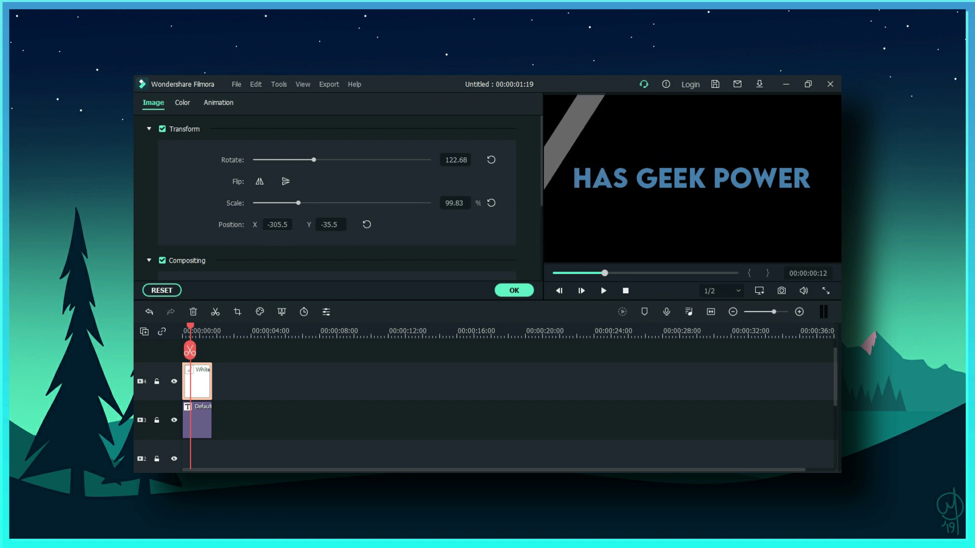
{"action": "left_click", "coordinate": [514, 291]}
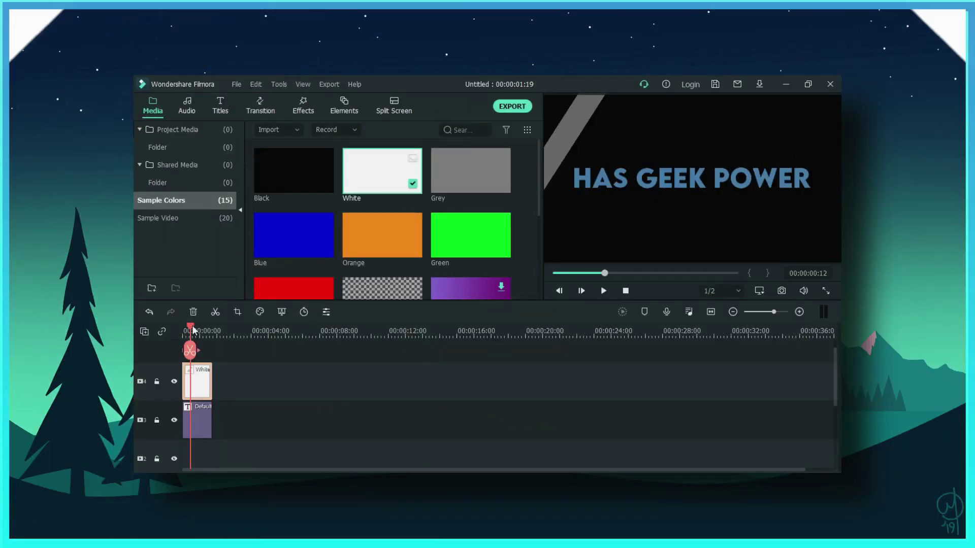
Add a custom animation keyframe to the white stripe at the very start of its clip.
{"action": "left_click_drag", "start_coordinate": [193, 330], "coordinate": [183, 330]}
{"action": "right_click", "coordinate": [193, 376]}
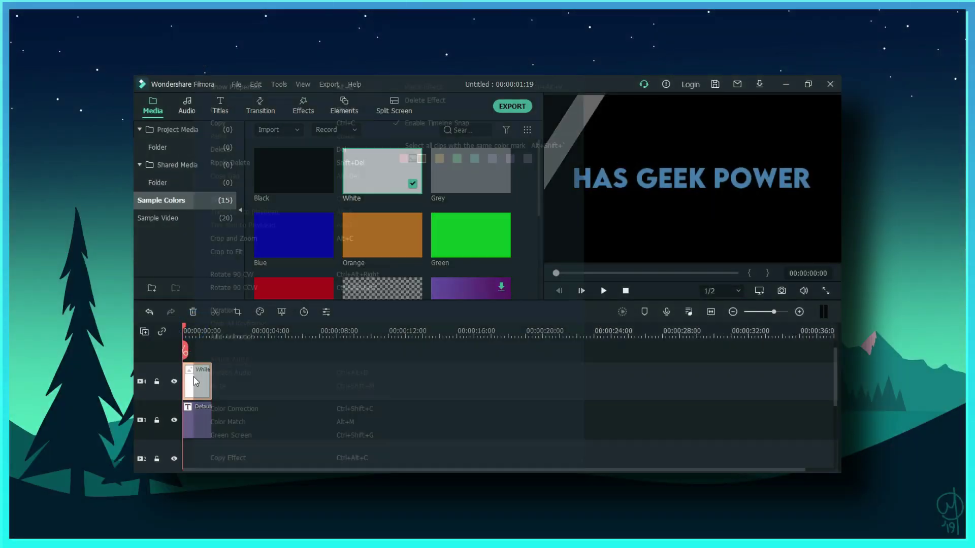
{"action": "left_click", "coordinate": [212, 338]}
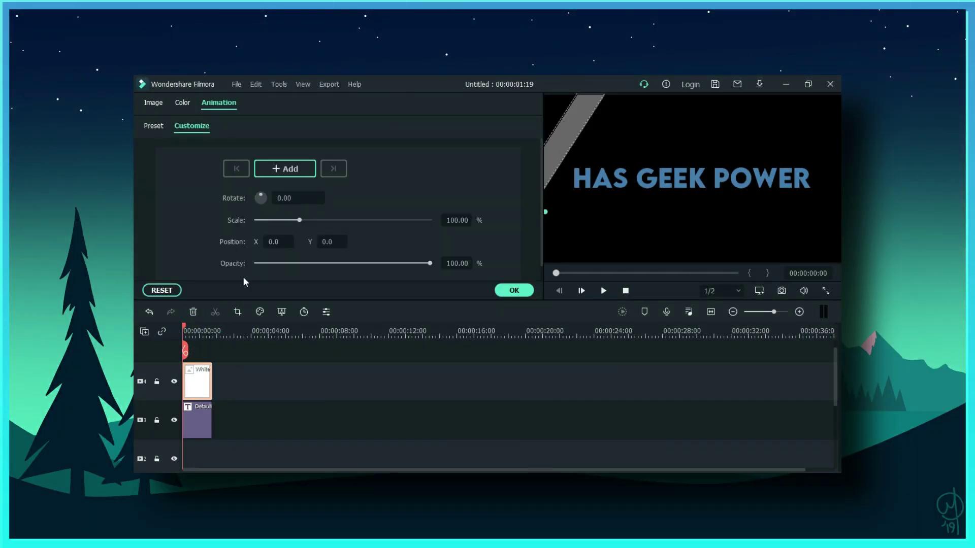
{"action": "left_click", "coordinate": [294, 173]}
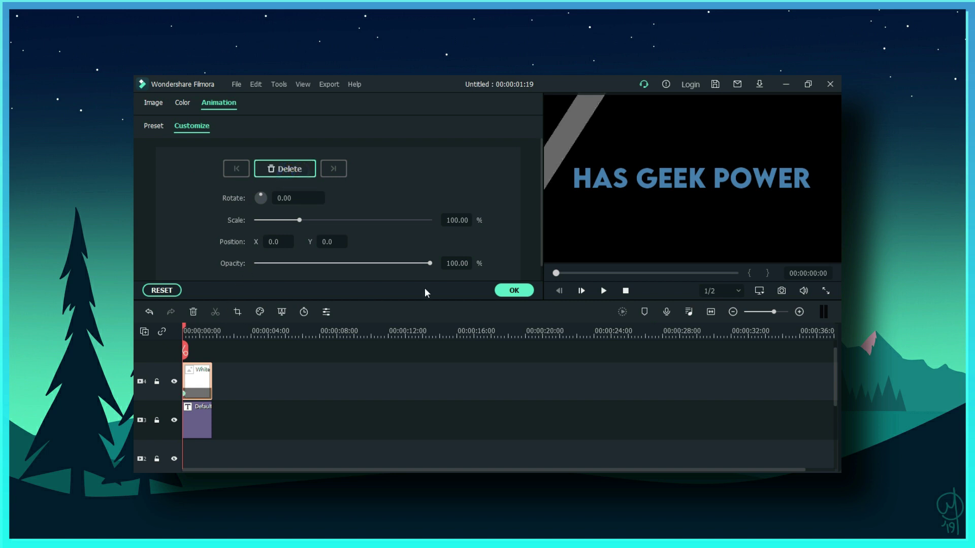
Add an end keyframe at 00:00:01:19 that moves the white stripe to X 545.0, past the title, and apply the animation.
{"action": "left_click_drag", "start_coordinate": [554, 274], "coordinate": [763, 279]}
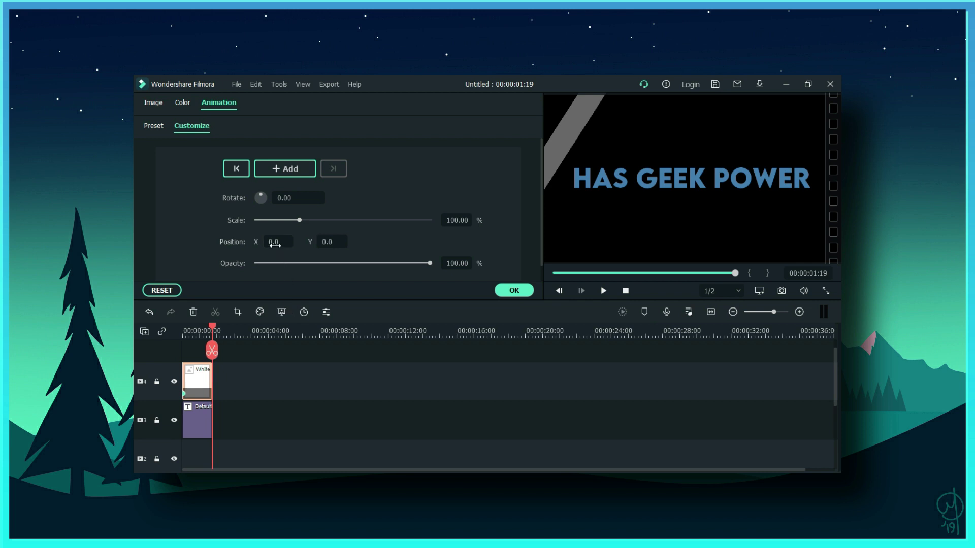
{"action": "left_click_drag", "start_coordinate": [273, 242], "coordinate": [385, 242]}
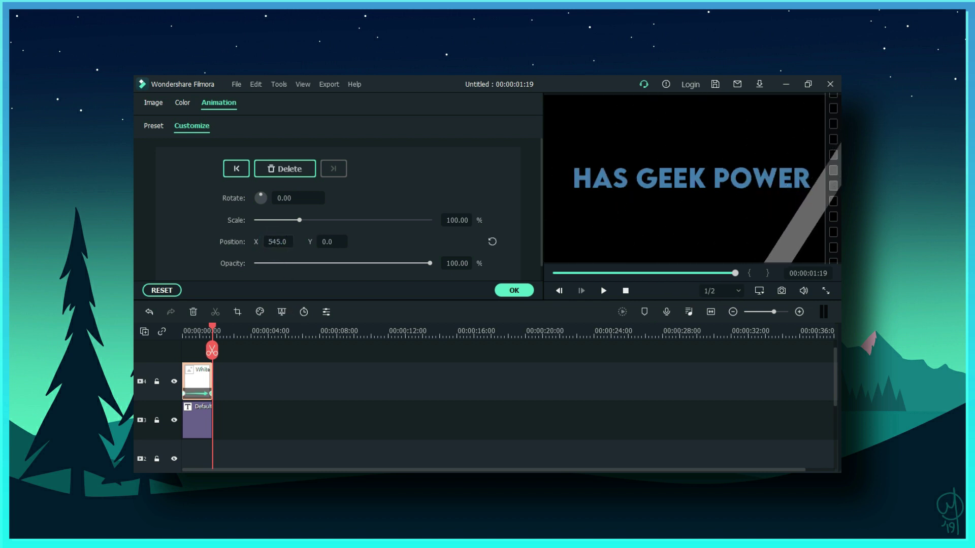
{"action": "left_click", "coordinate": [514, 290]}
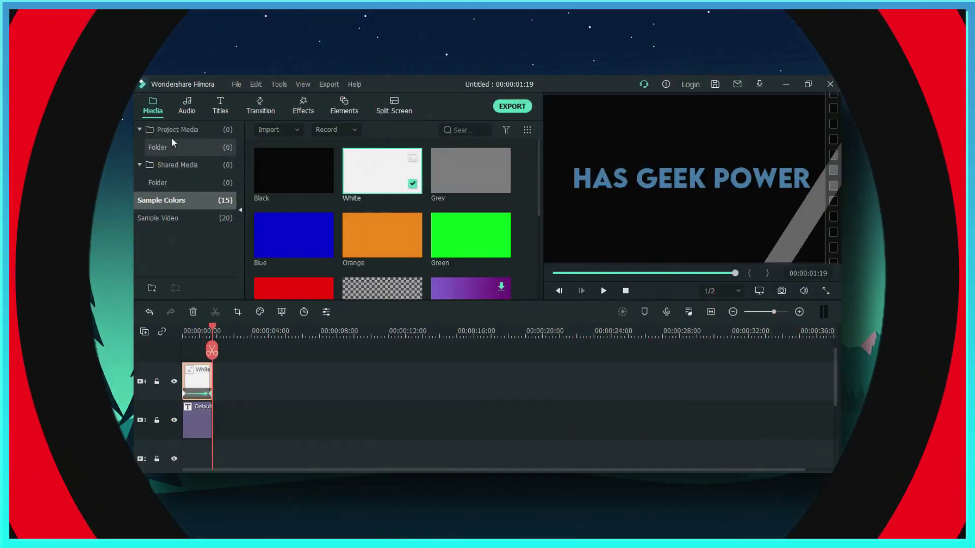
Play the title from the beginning to preview the stripe's sweep across it.
{"action": "left_click", "coordinate": [172, 133]}
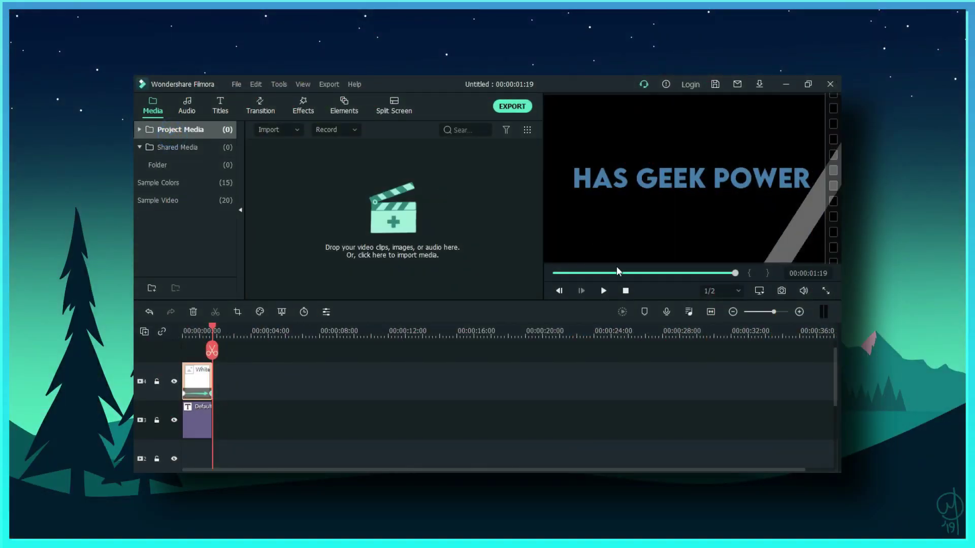
{"action": "left_click", "coordinate": [624, 291]}
{"action": "left_click", "coordinate": [603, 291]}
Place a White sample color clip on track 2 beneath the title and trim it to the title's length.
{"action": "left_click", "coordinate": [160, 183]}
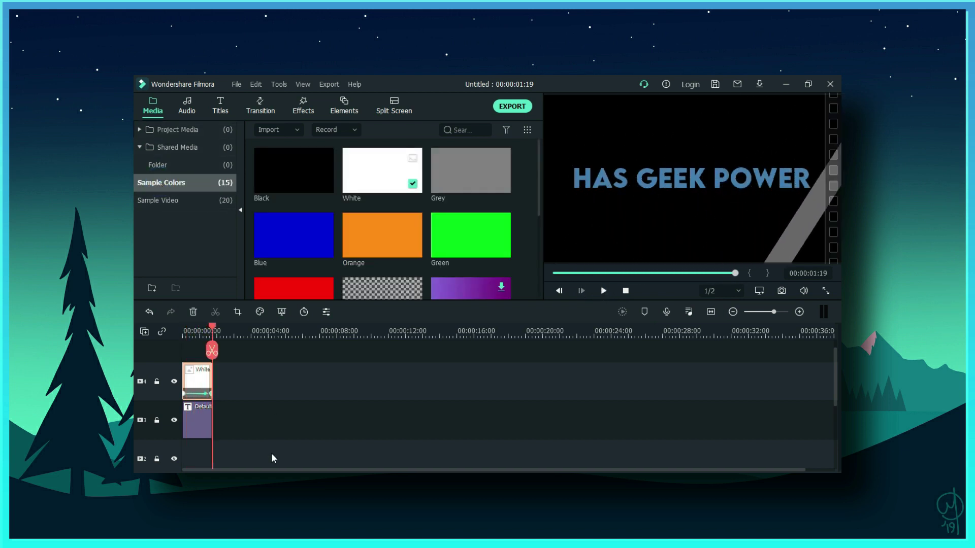
{"action": "scroll", "coordinate": [273, 459], "scroll_direction": "down", "scroll_amount": 2}
{"action": "left_click_drag", "start_coordinate": [363, 181], "coordinate": [190, 409]}
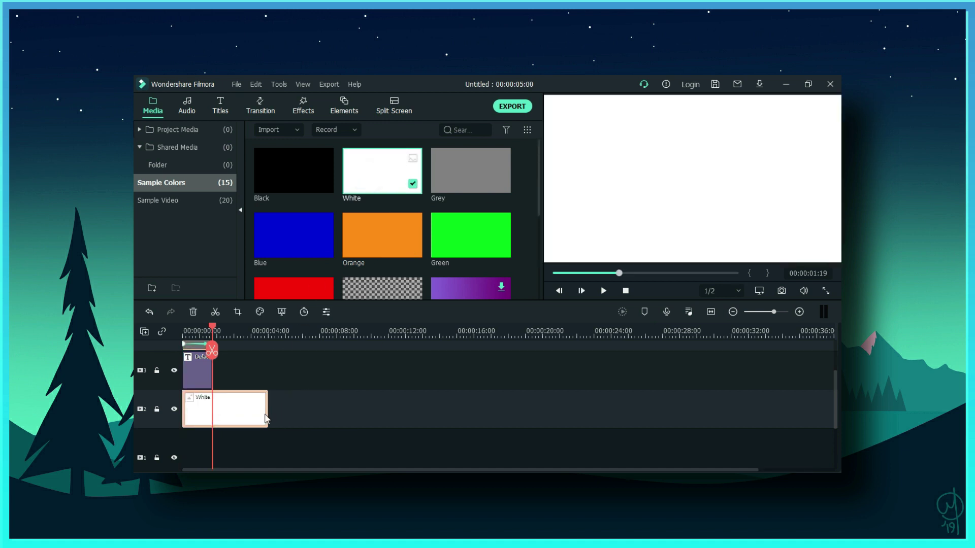
{"action": "left_click_drag", "start_coordinate": [268, 414], "coordinate": [213, 417]}
{"action": "left_click_drag", "start_coordinate": [212, 327], "coordinate": [183, 328]}
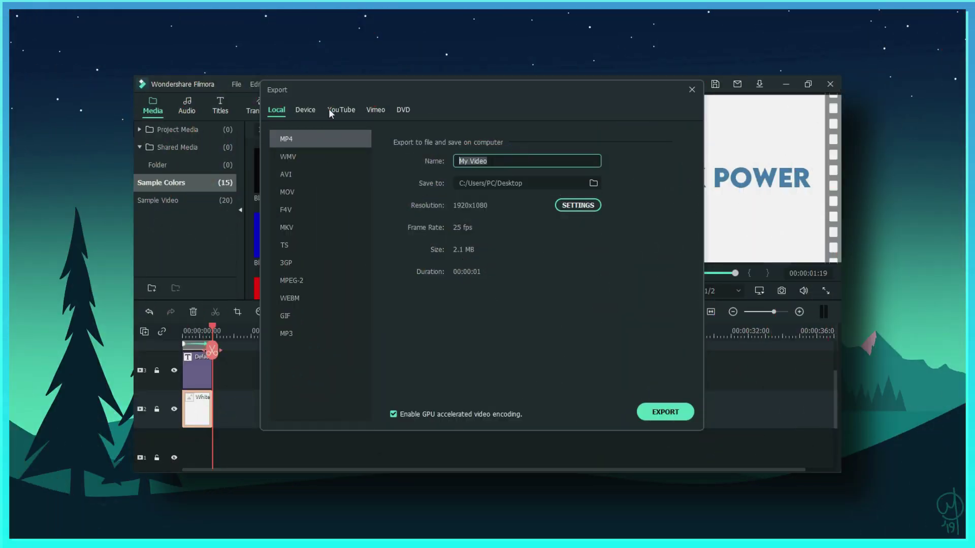
Export the project as an MP4 named "text shinning effect" to the desktop.
{"action": "key", "text": "BackSpace"}
{"action": "type", "text": "text shinning eff"}
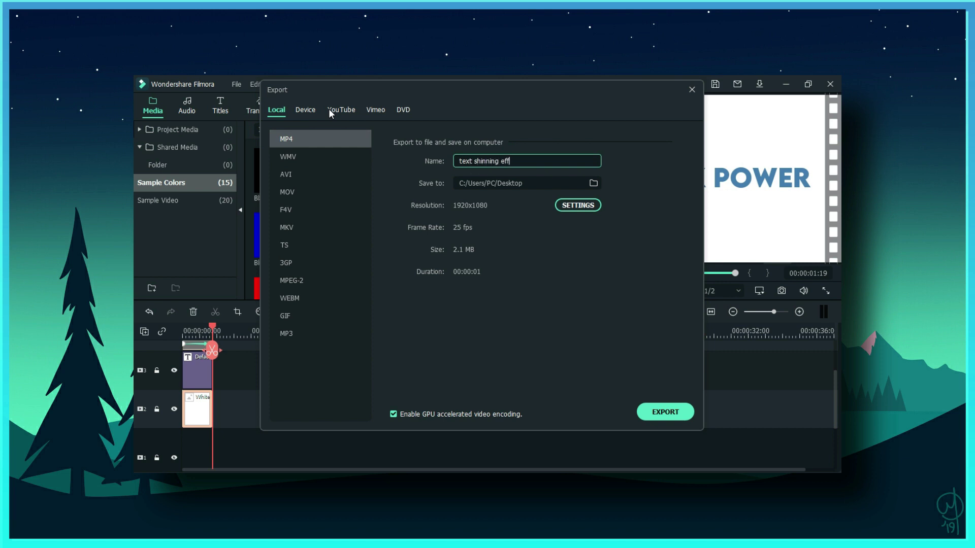
{"action": "left_click", "coordinate": [661, 406]}
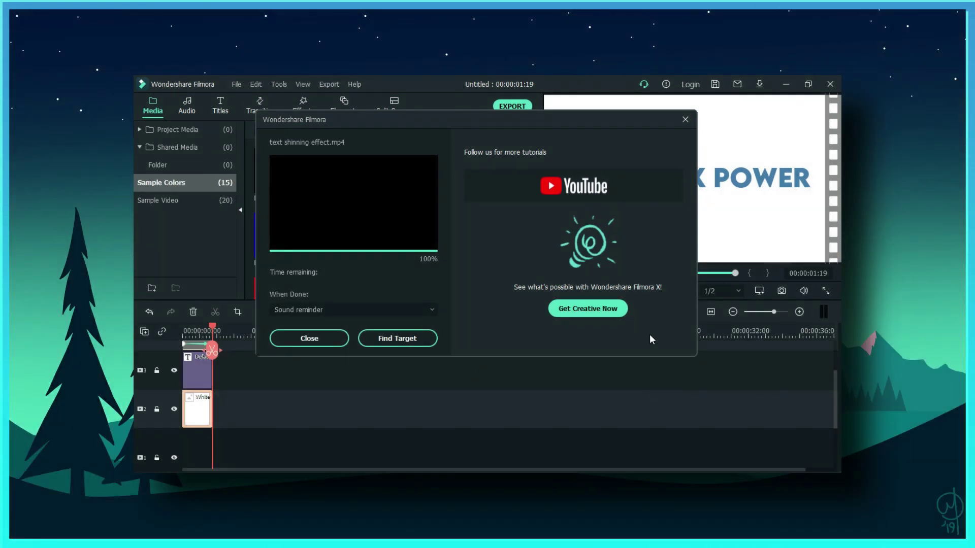
Close the export progress window and minimize the editor to show the desktop.
{"action": "left_click", "coordinate": [686, 121]}
{"action": "left_click", "coordinate": [808, 84]}
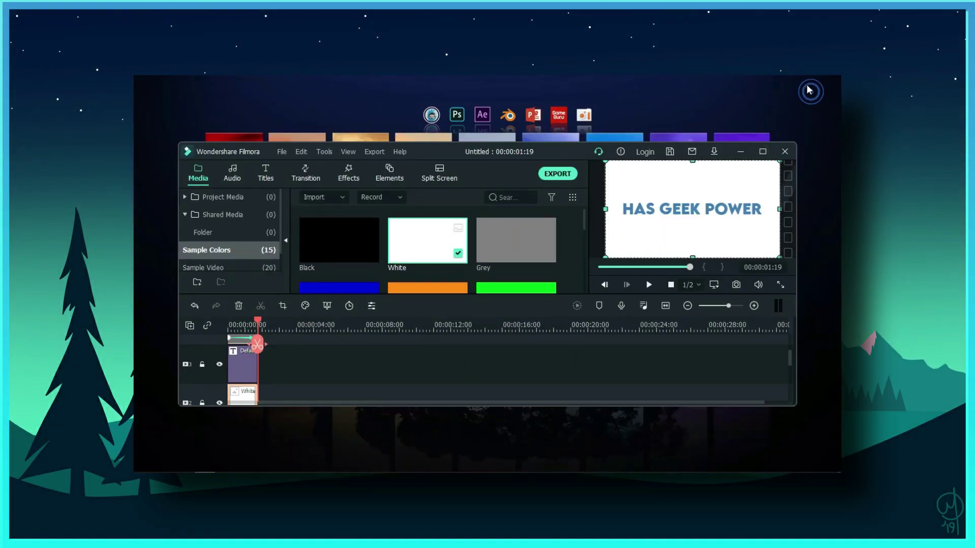
{"action": "left_click", "coordinate": [741, 152]}
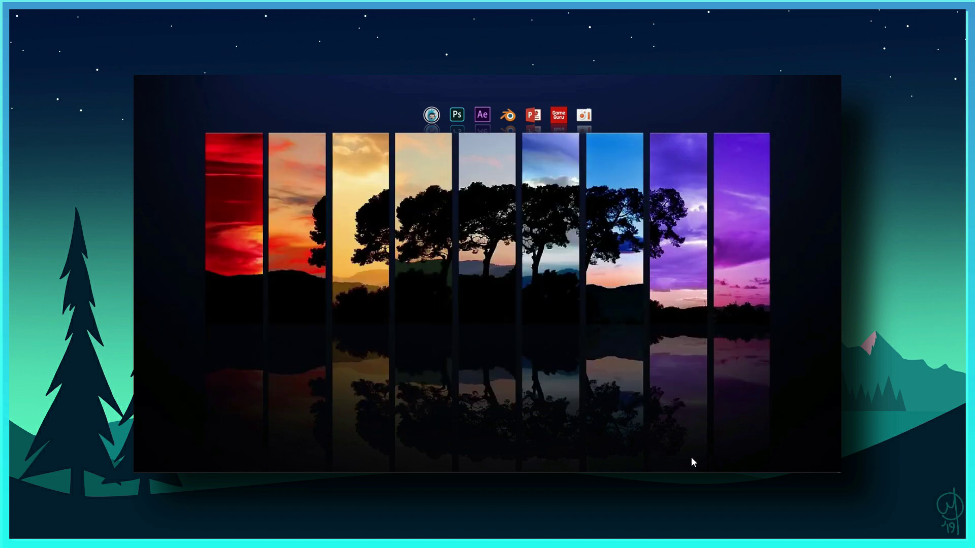